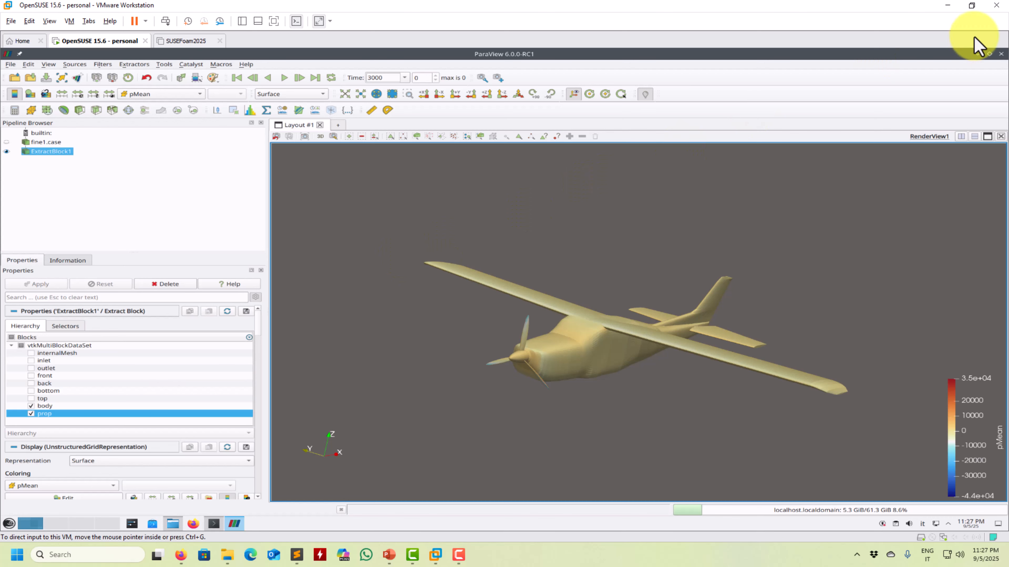
Step: Close the current ParaView session and launch paraFoam from the terminal in the fine1 case folder
click(1000, 54)
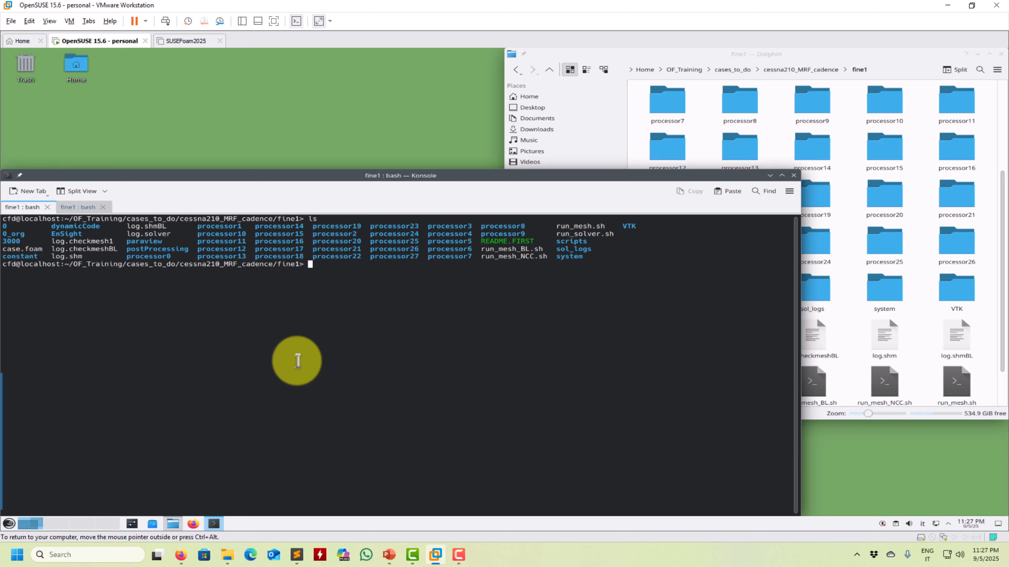
text(paraFoam)
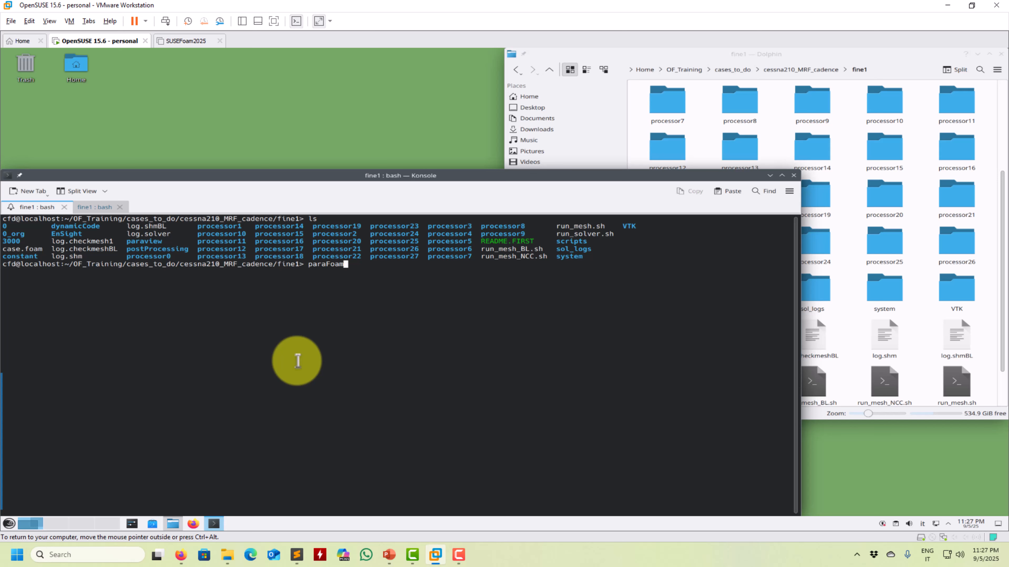
key(Return)
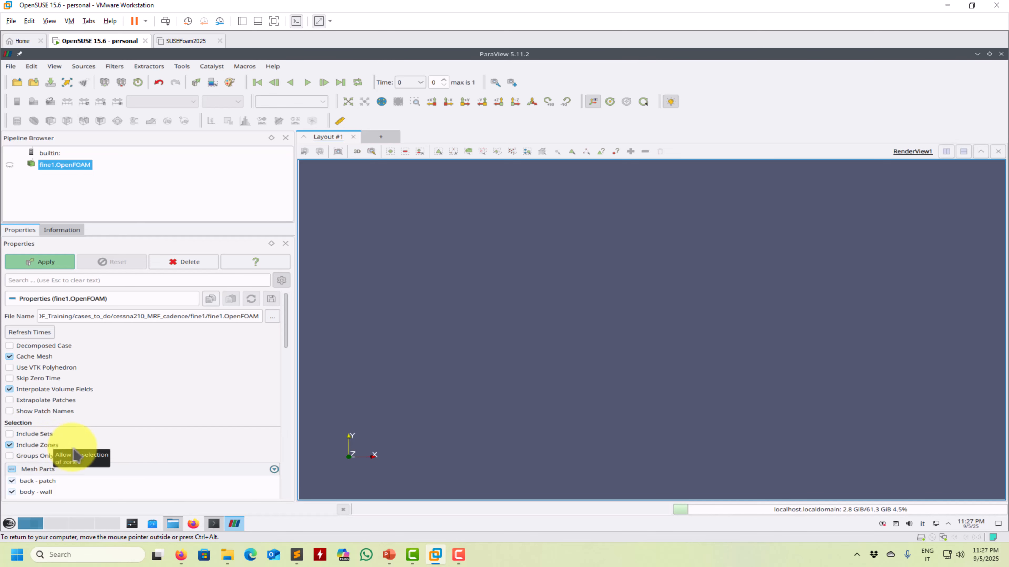
Step: Review the reader options and mesh parts of fine1.OpenFOAM and load the dataset with Decomposed Case off
scroll(288, 333, down, 4)
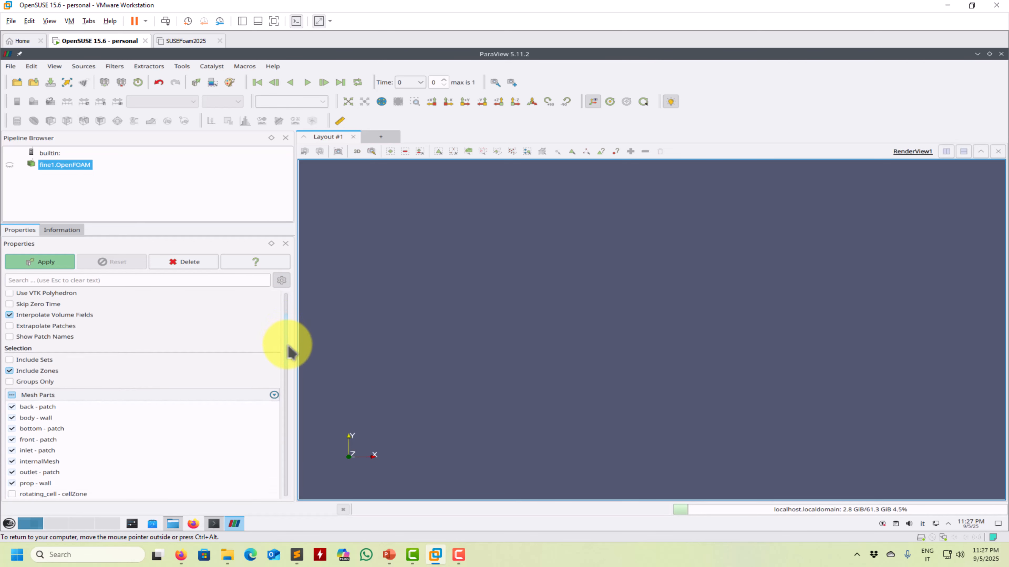
scroll(291, 350, down, 3)
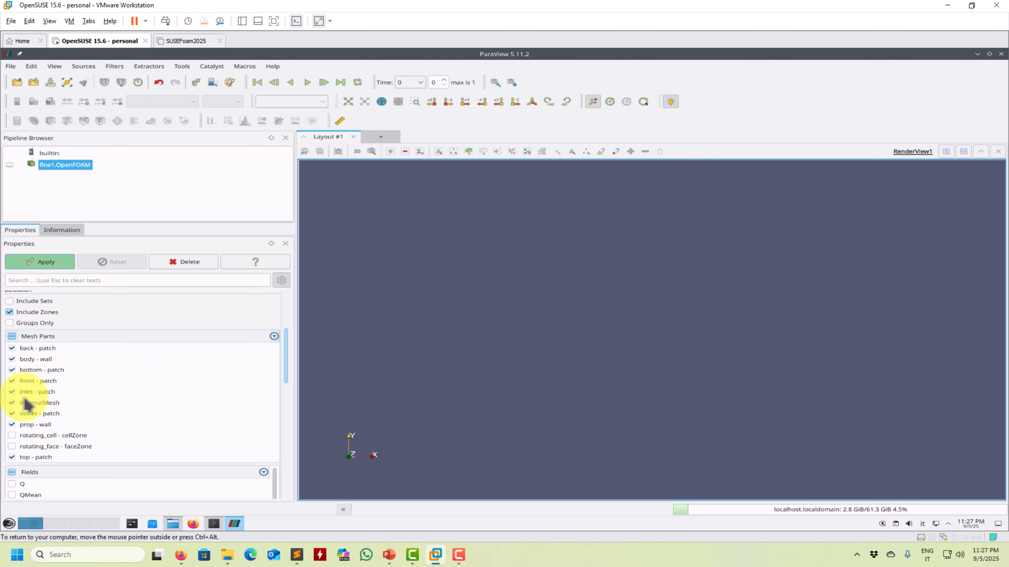
drag(287, 350, 285, 314)
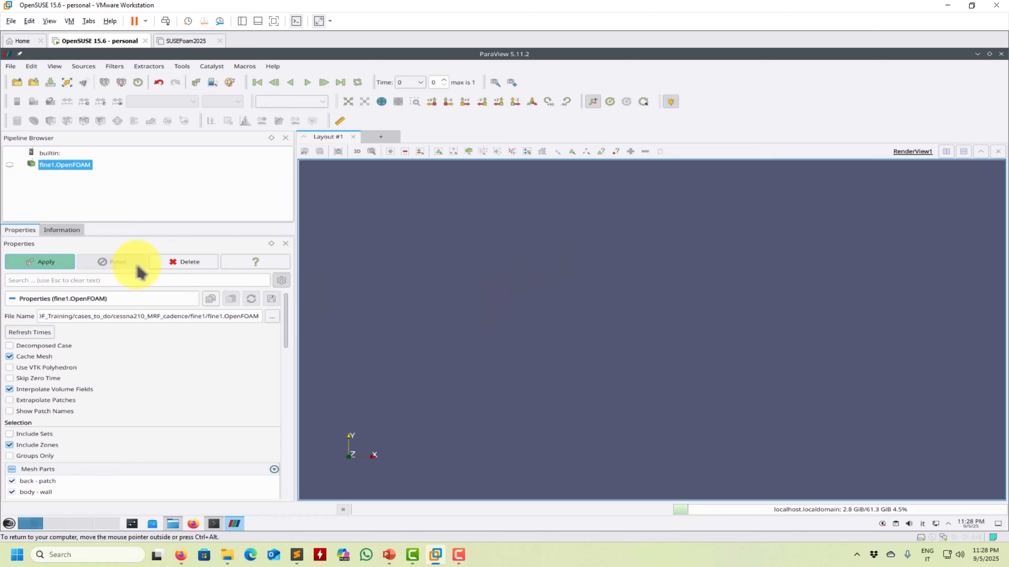
key(Num_Lock)
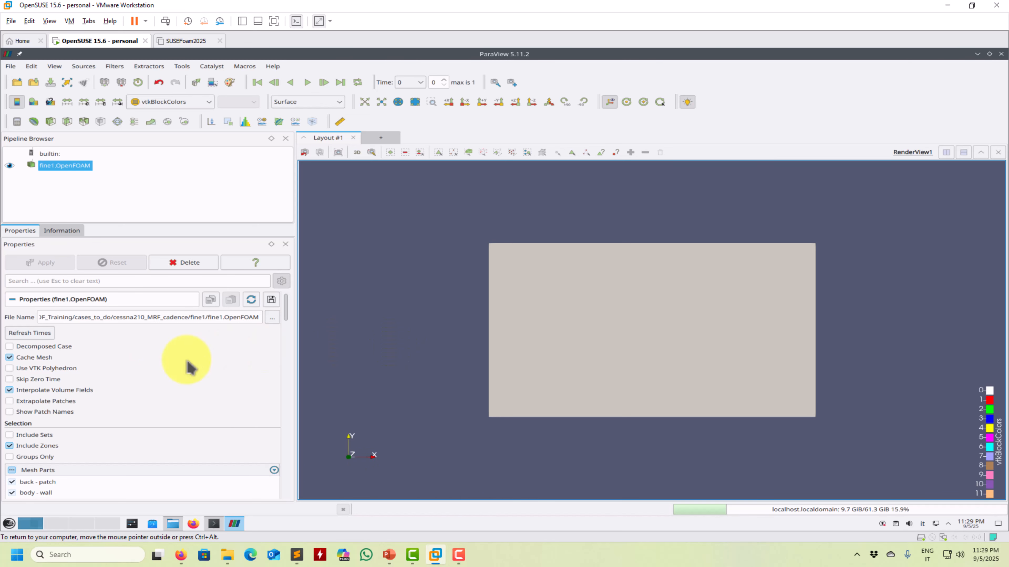
click(24, 349)
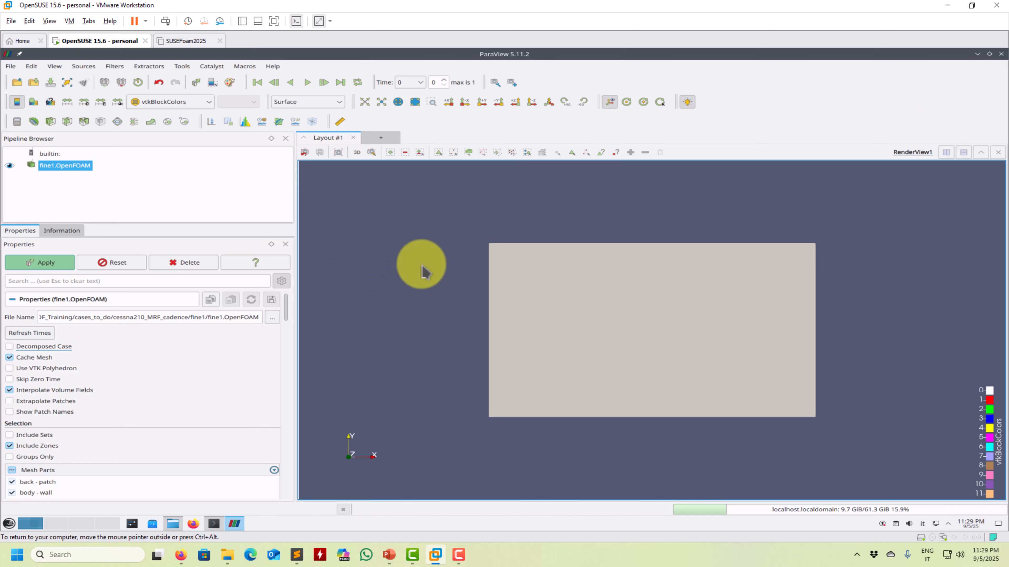
key(Num_Lock)
Step: Close ParaView and relaunch the case from the terminal with paraFoam -builtin
click(1001, 53)
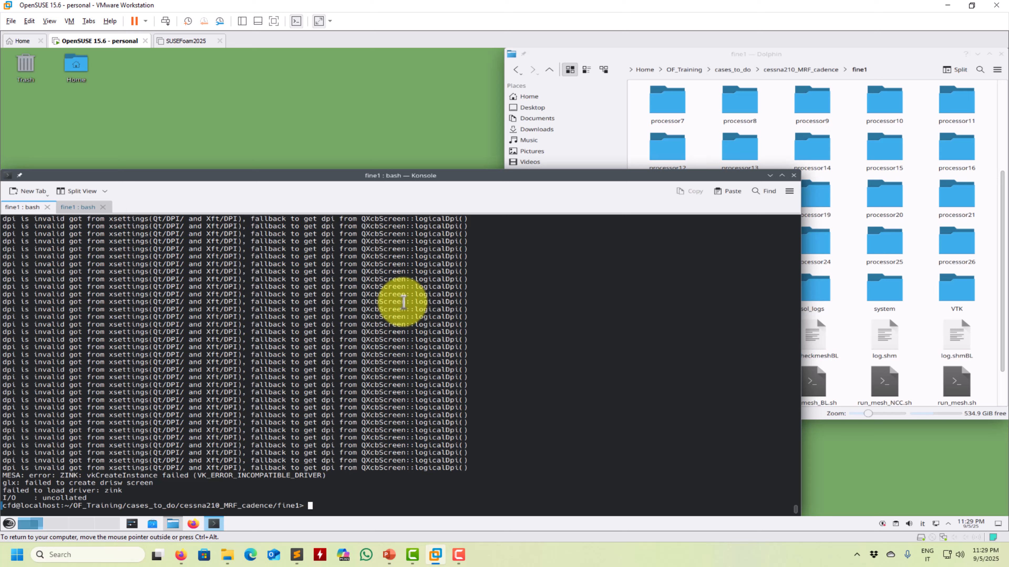
key(Up)
text(-builint)
key(BackSpace)
key(BackSpace)
text(tin)
key(Return)
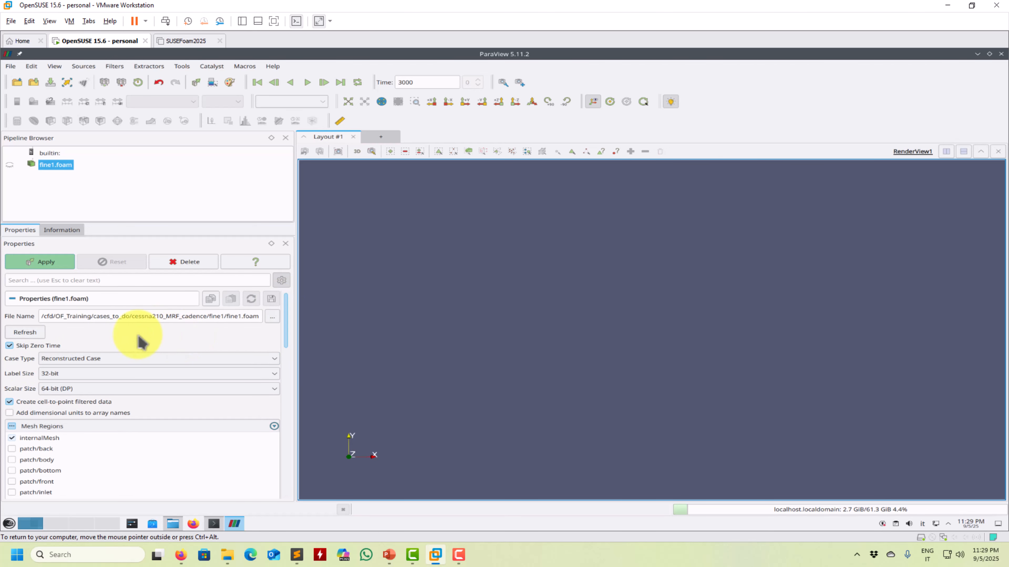
Step: Load the fine1.foam dataset as a reconstructed case with only internalMesh enabled, inspect the domain, and close ParaView
scroll(289, 326, down, 6)
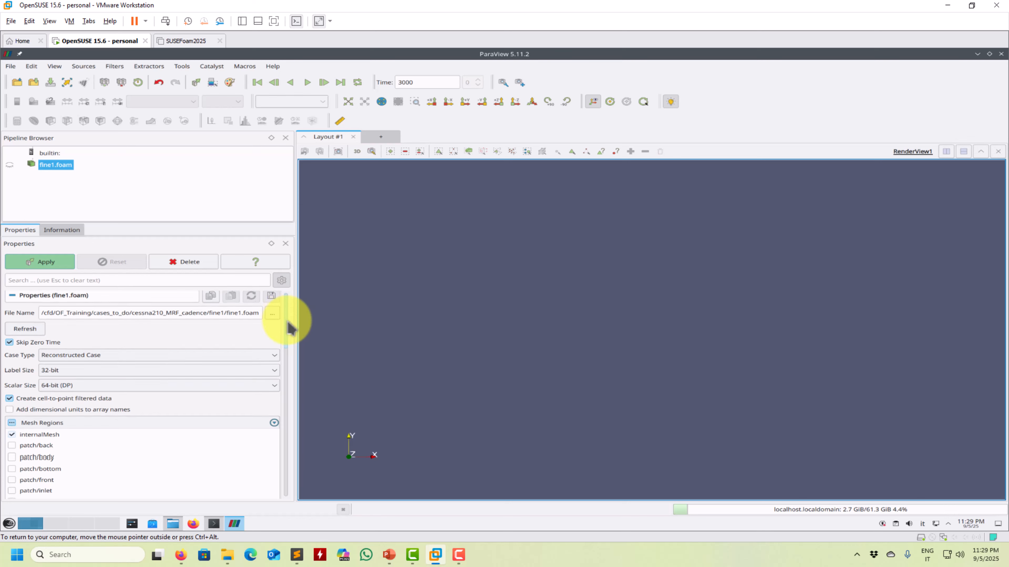
drag(289, 349, 293, 304)
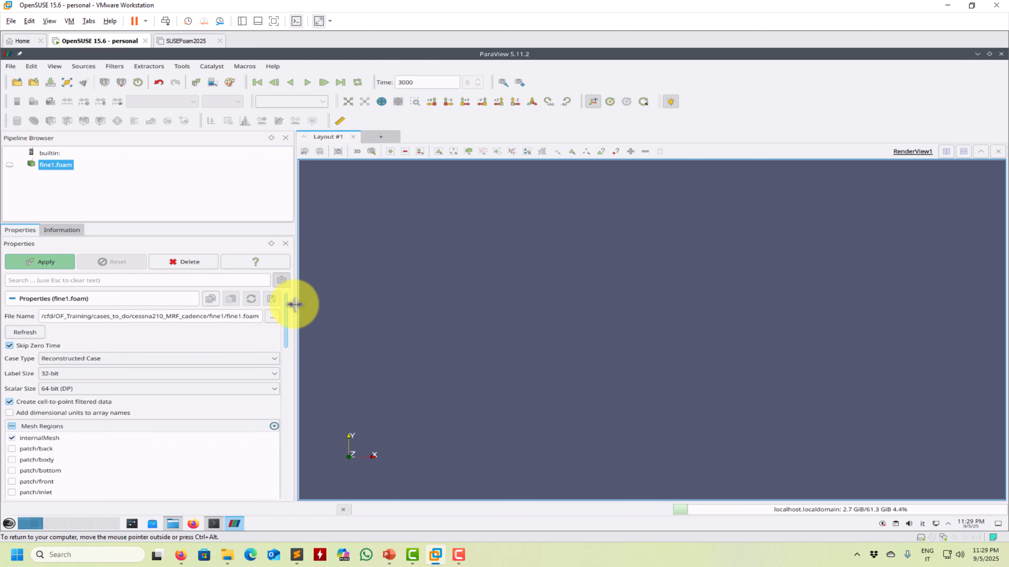
click(63, 264)
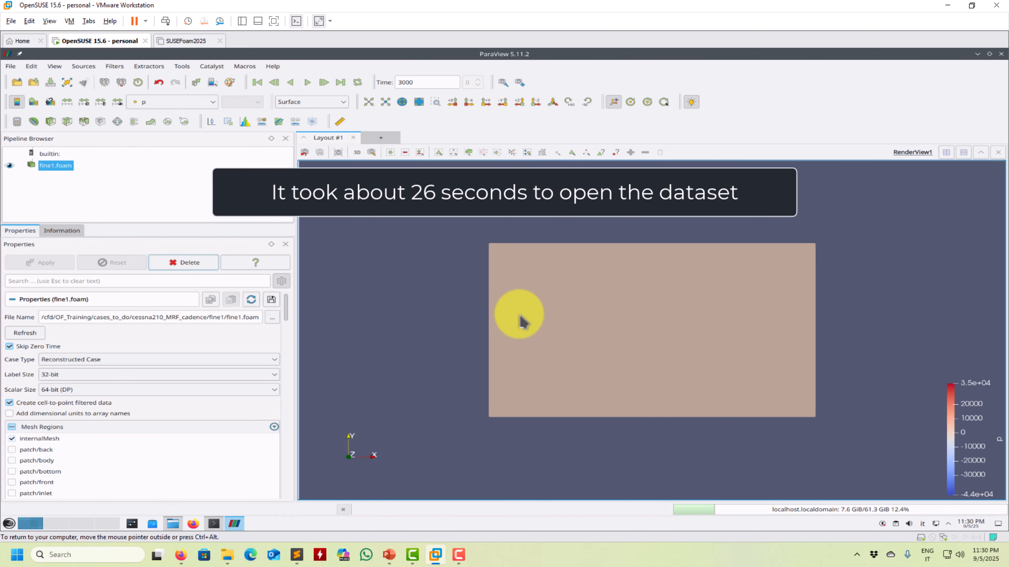
drag(521, 321, 653, 318)
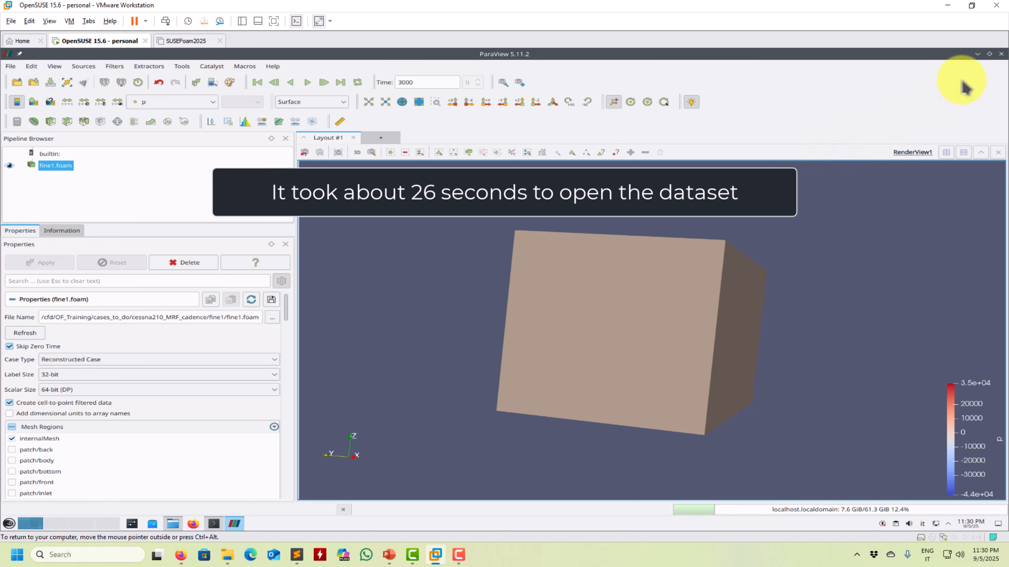
drag(716, 218, 710, 264)
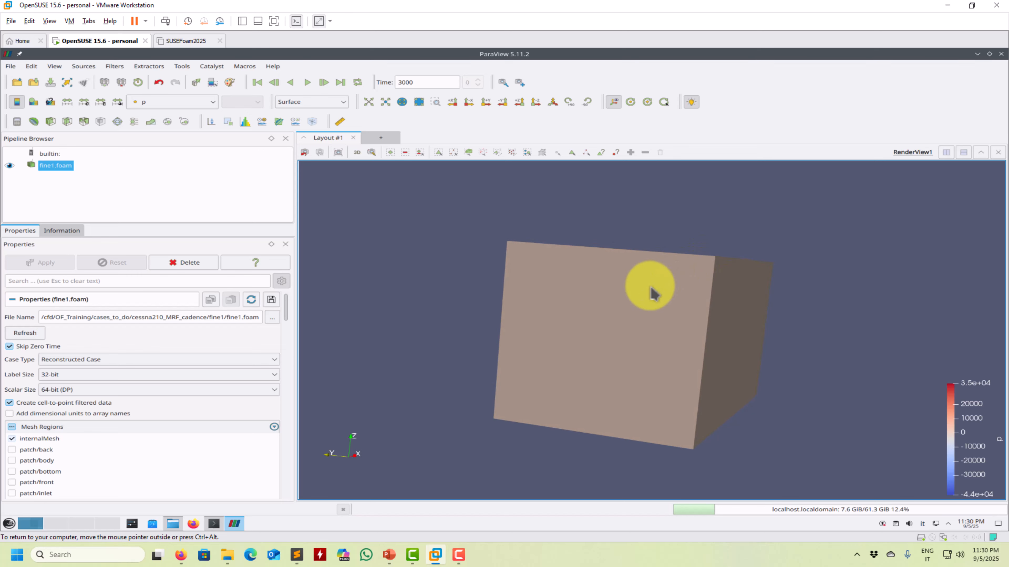
click(1001, 53)
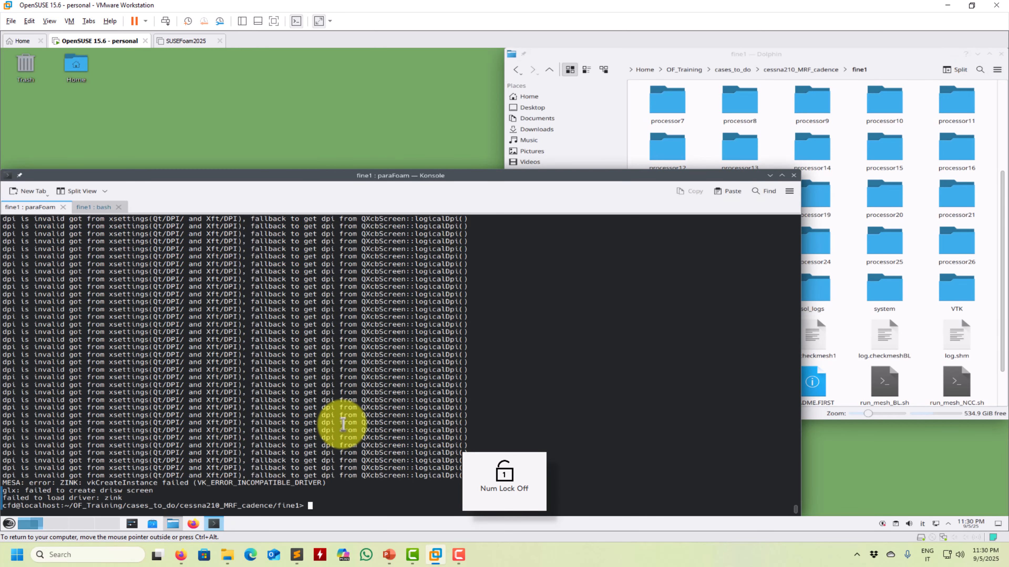
text(par)
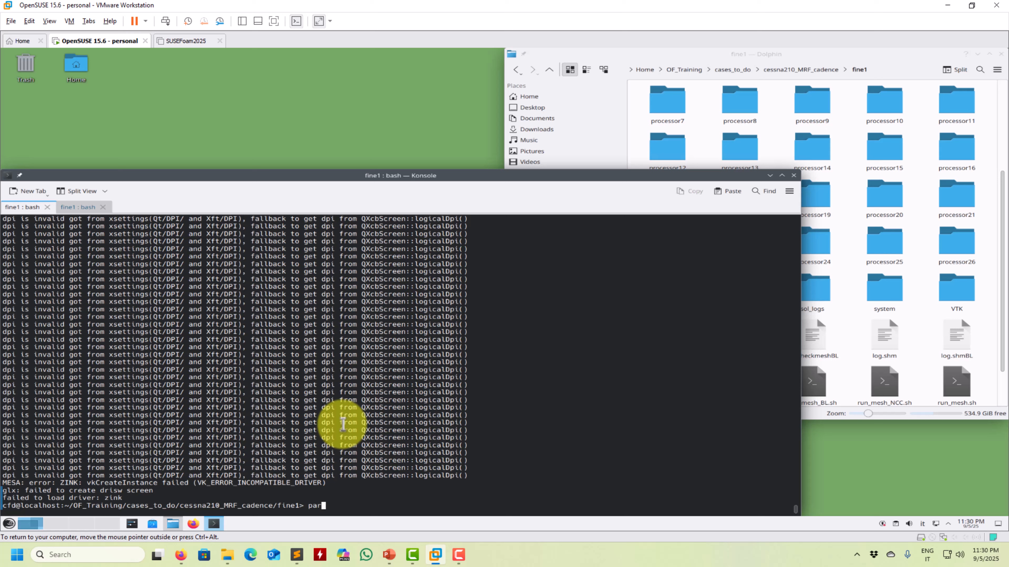
text(aFoam -builtin)
key(BackSpace)
key(BackSpace)
key(BackSpace)
key(BackSpace)
key(BackSpace)
key(BackSpace)
key(BackSpace)
key(BackSpace)
key(BackSpace)
key(BackSpace)
key(BackSpace)
key(BackSpace)
key(BackSpace)
key(BackSpace)
key(BackSpace)
key(BackSpace)
key(BackSpace)
key(BackSpace)
text(par)
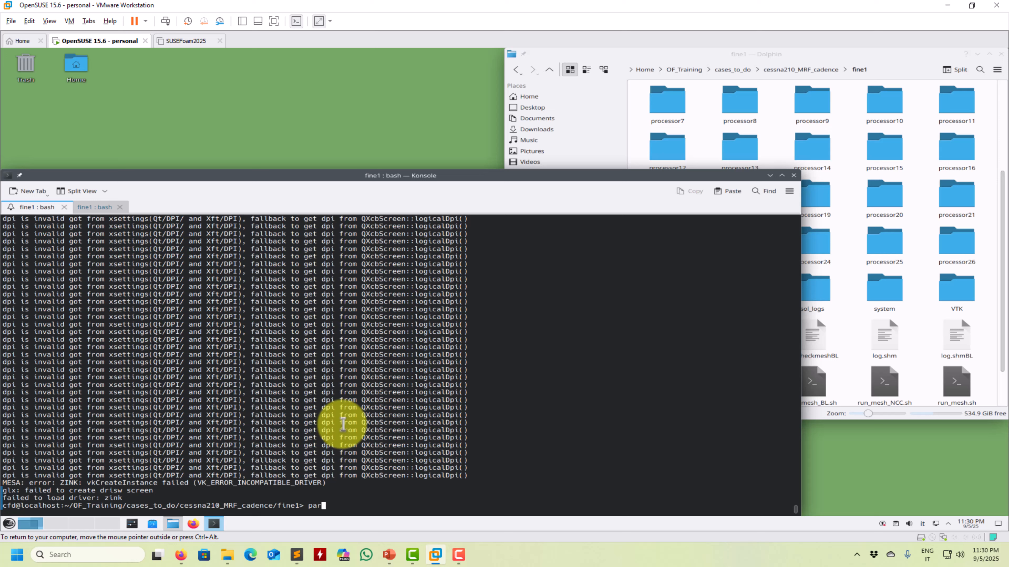
text(aview513)
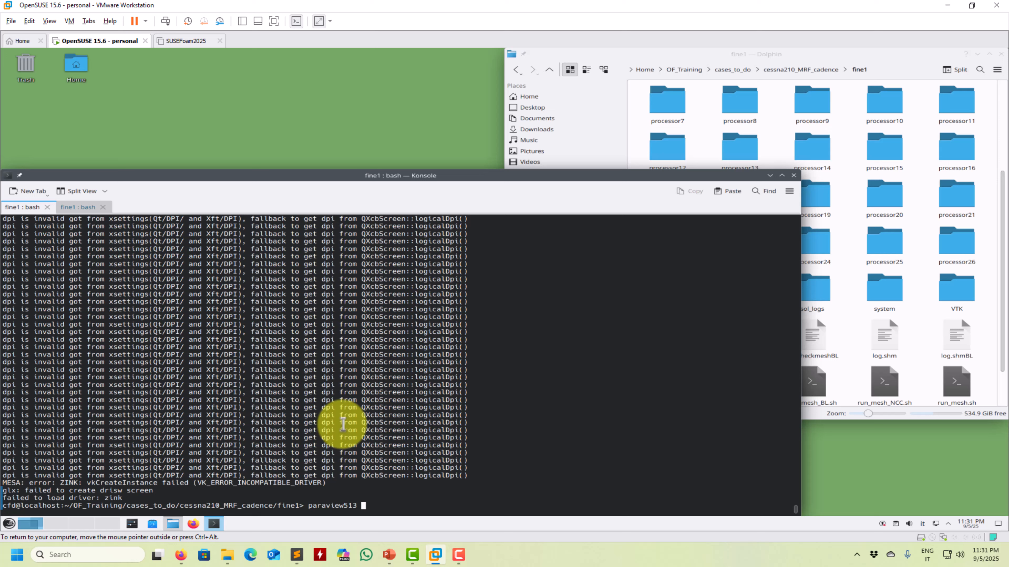
key(BackSpace)
key(BackSpace)
key(BackSpace)
key(BackSpace)
key(BackSpace)
key(BackSpace)
key(BackSpace)
key(BackSpace)
key(BackSpace)
key(BackSpace)
key(BackSpace)
key(BackSpace)
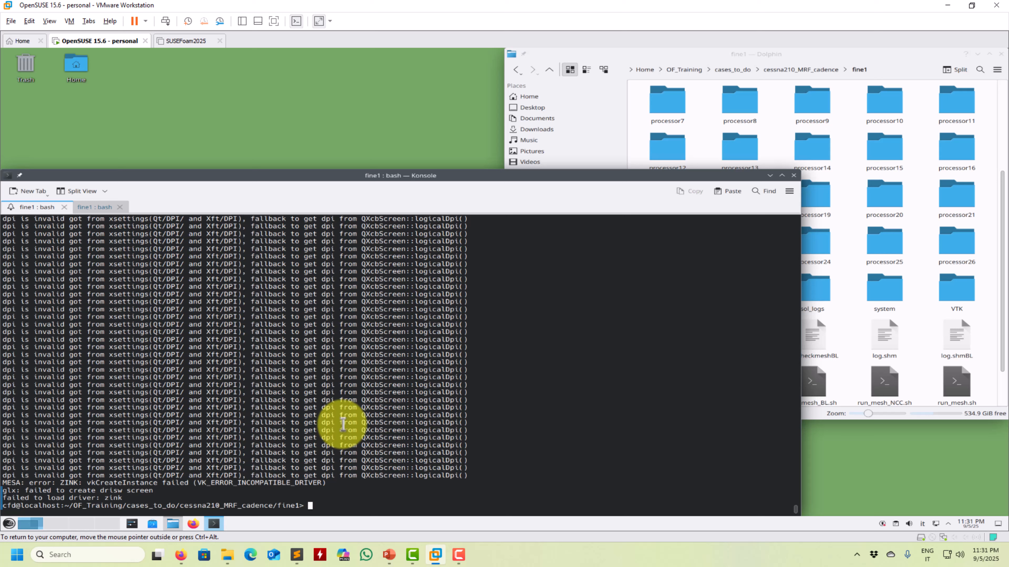
Step: Create an empty case.foam file in the fine1 case folder with the touch command
text(touch cas)
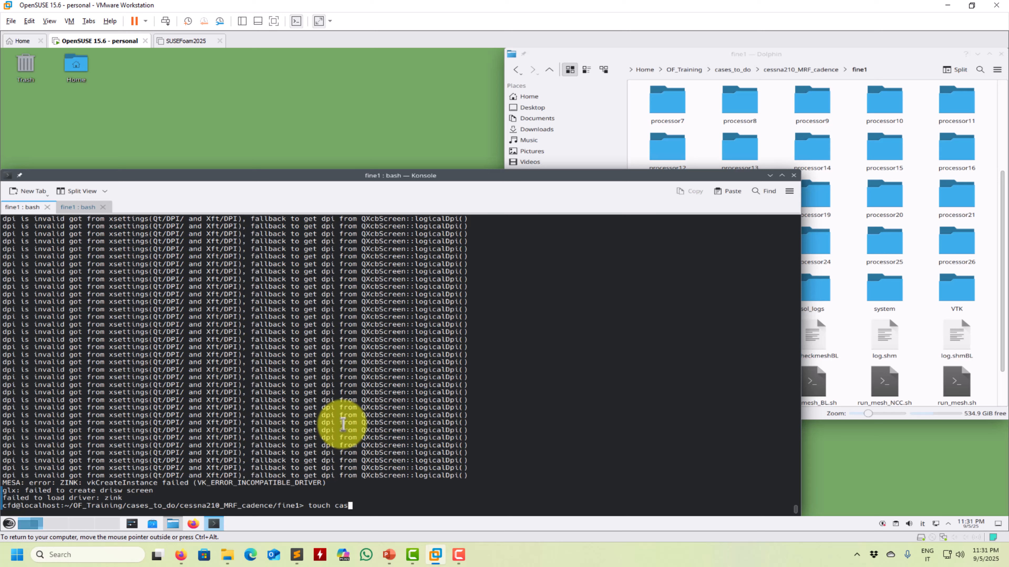
text(e.doam)
key(Return)
key(Up)
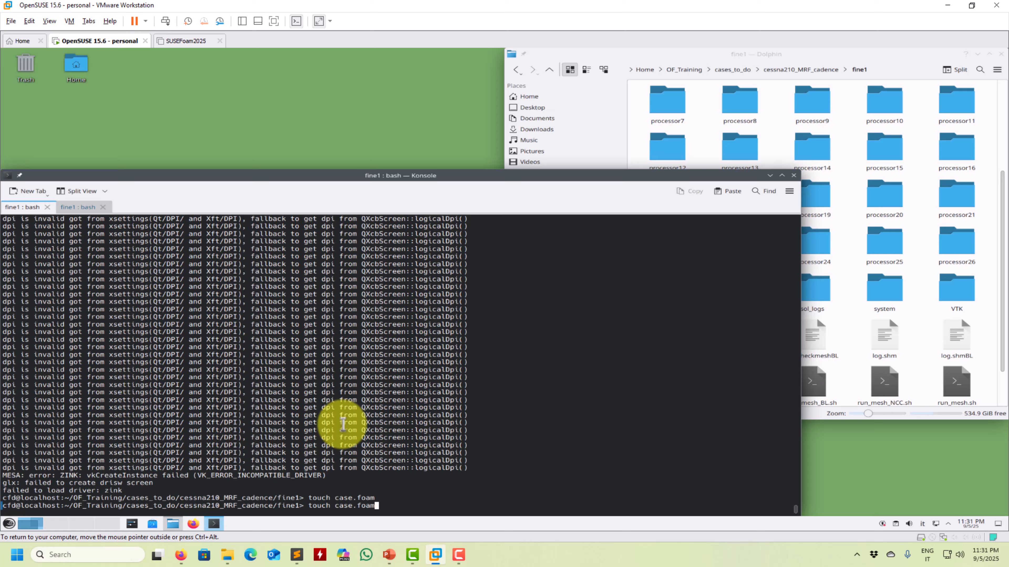
key(Up)
key(Down)
key(Down)
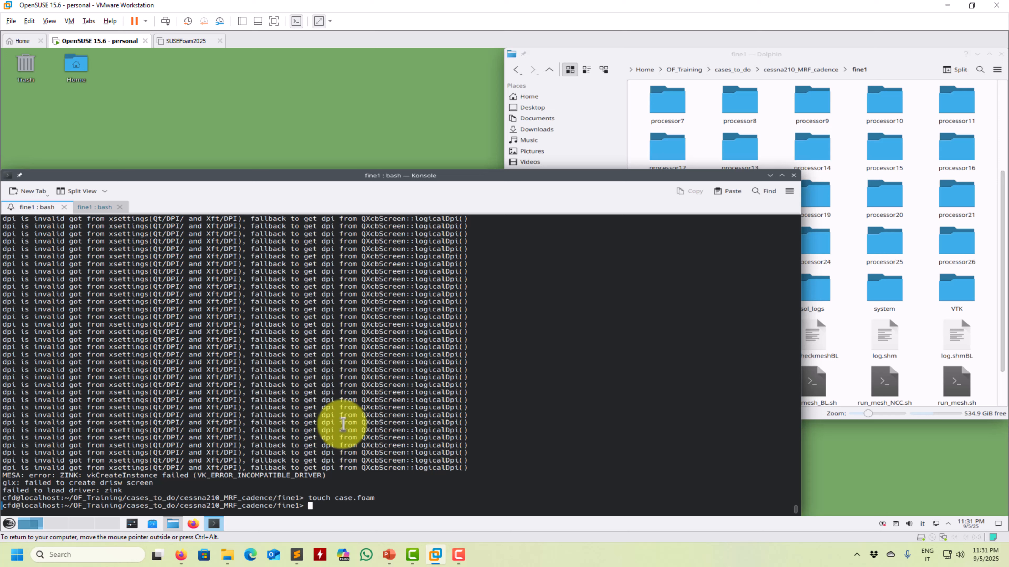
Step: Launch ParaView from the terminal with the paraview513 command and dismiss the welcome window
text(para)
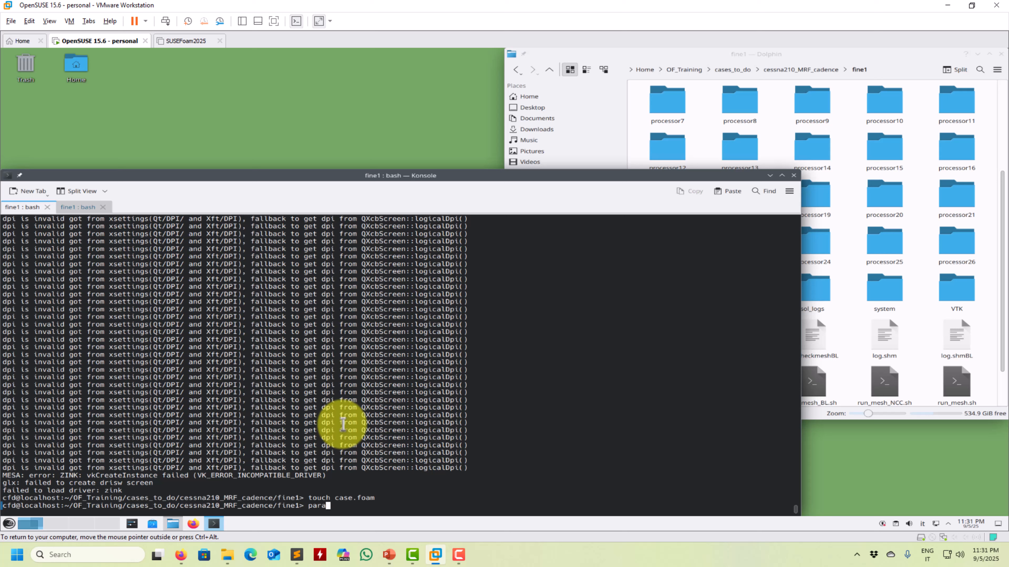
text(view)
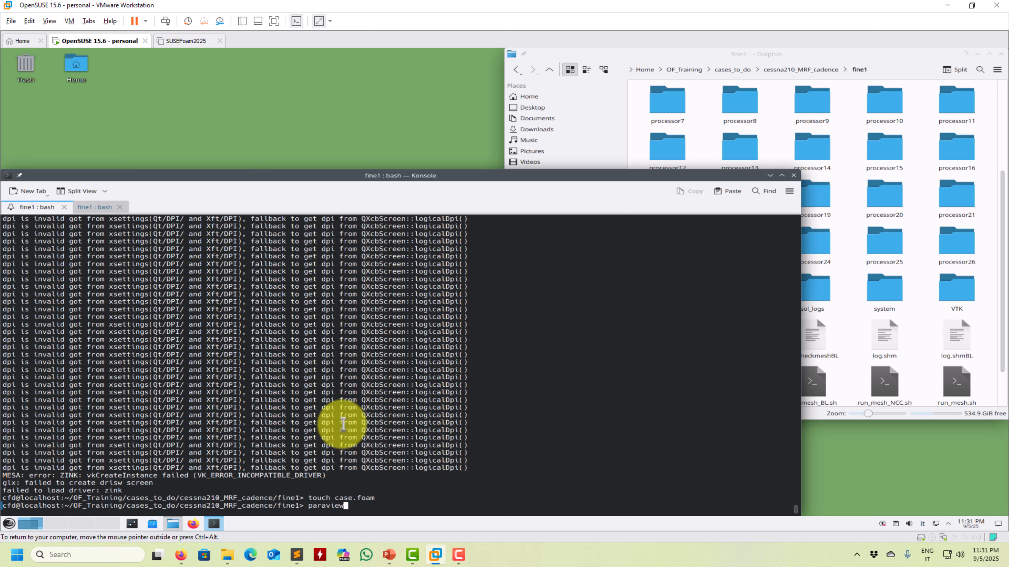
text(513)
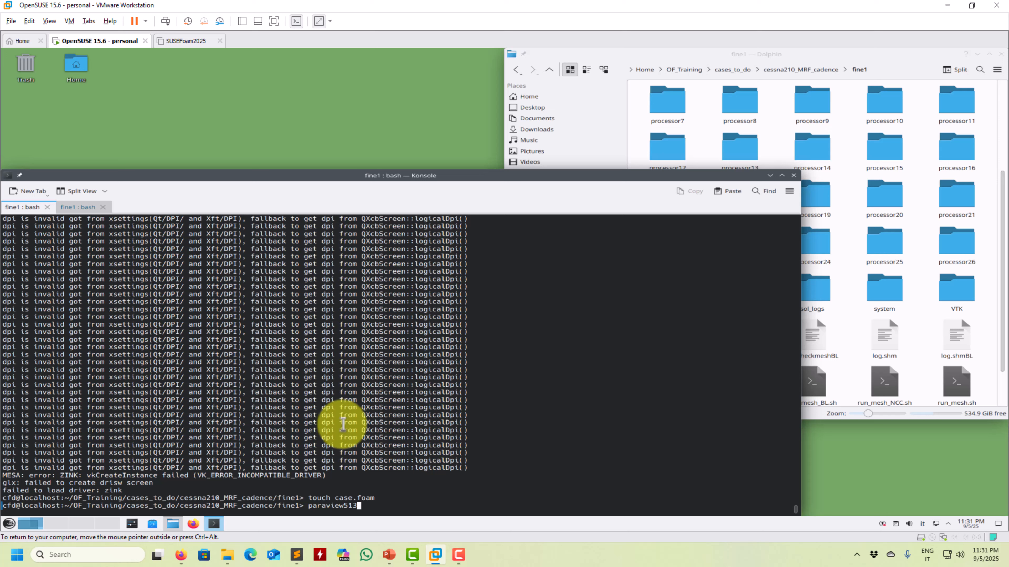
key(Return)
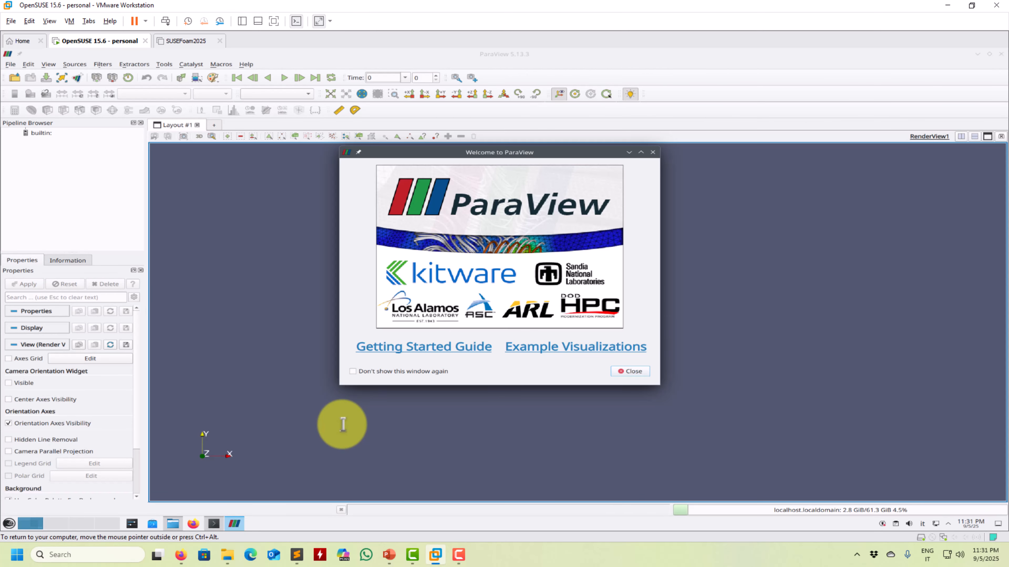
click(627, 371)
Step: Begin opening a case file in the new ParaView session
click(11, 64)
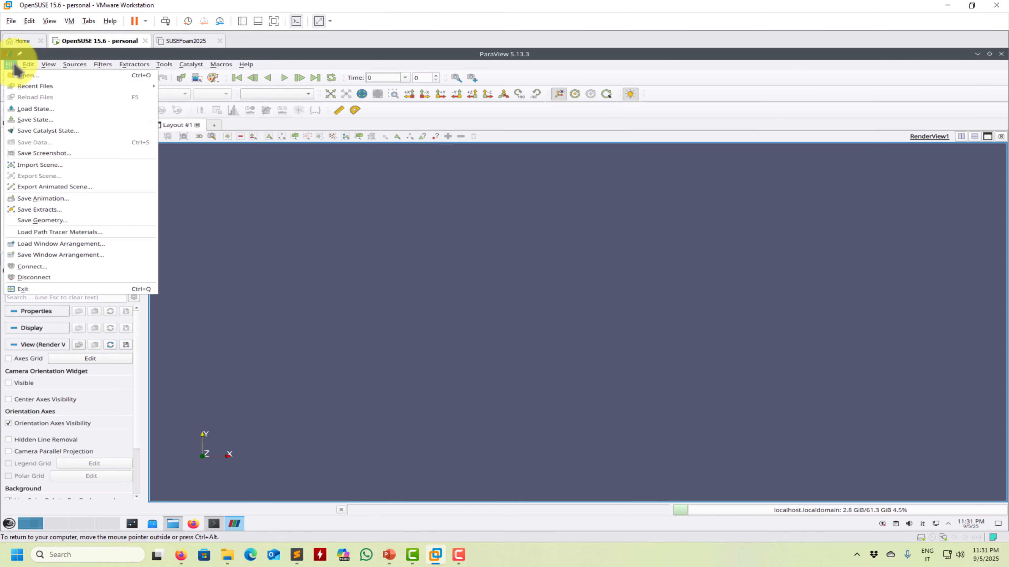
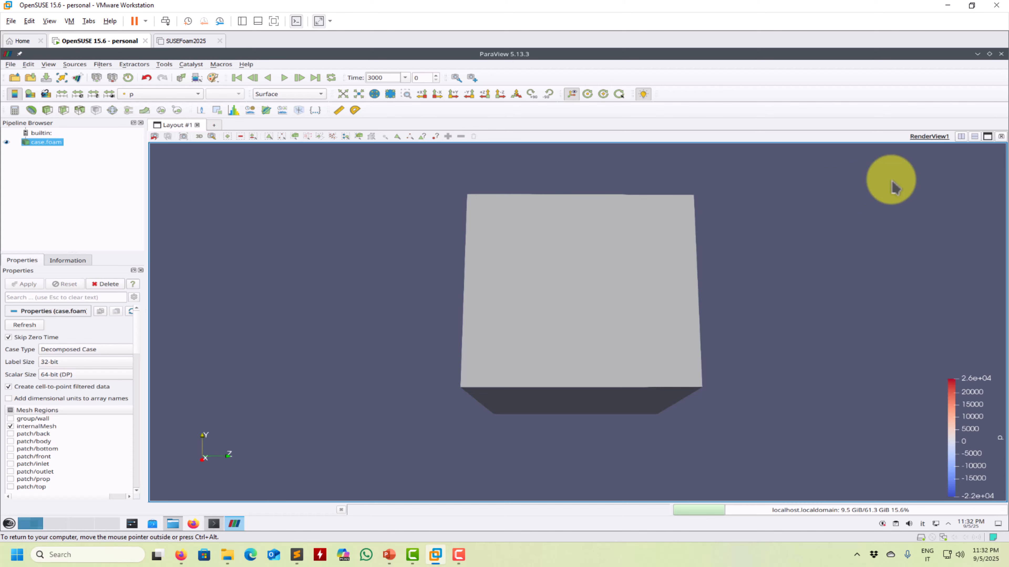
Step: Close the current ParaView session, launch ParaView 6.0 from the terminal with the paraview600 command, and dismiss the welcome window
mouse_move(435, 266)
mouse_down()
mouse_move(405, 266)
mouse_move(435, 265)
mouse_up()
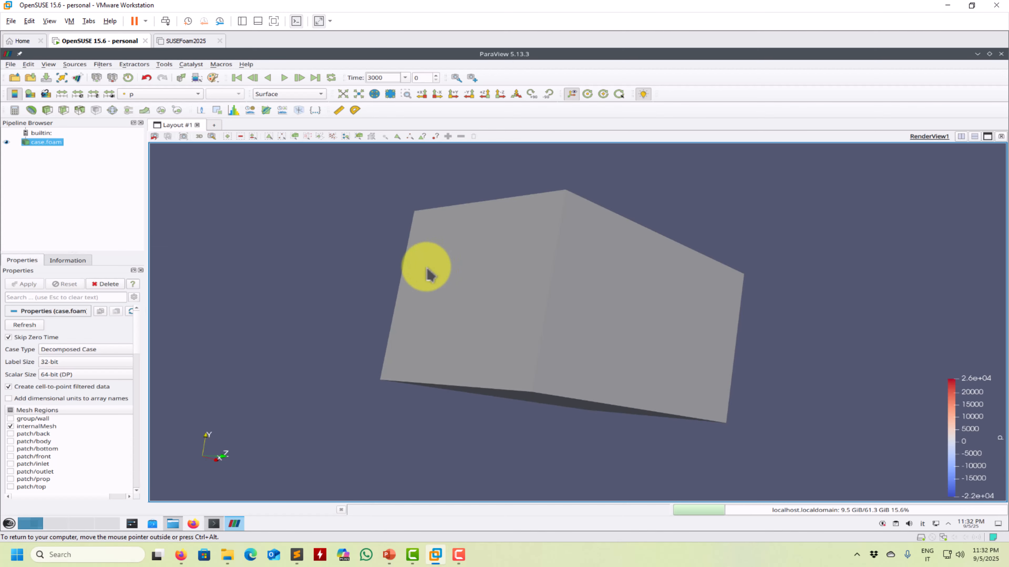
click(1000, 54)
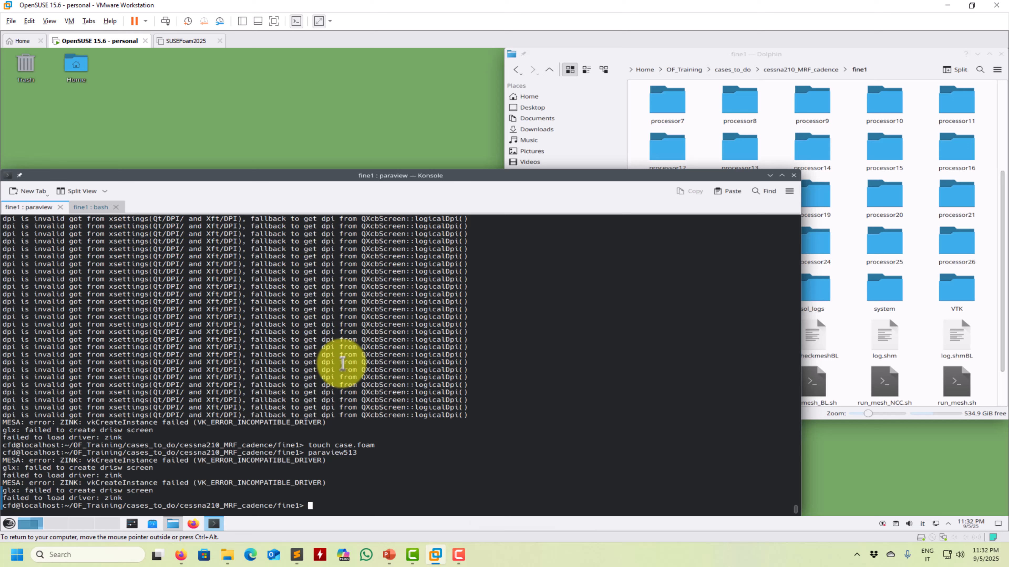
key(Up)
key(BackSpace)
key(BackSpace)
key(BackSpace)
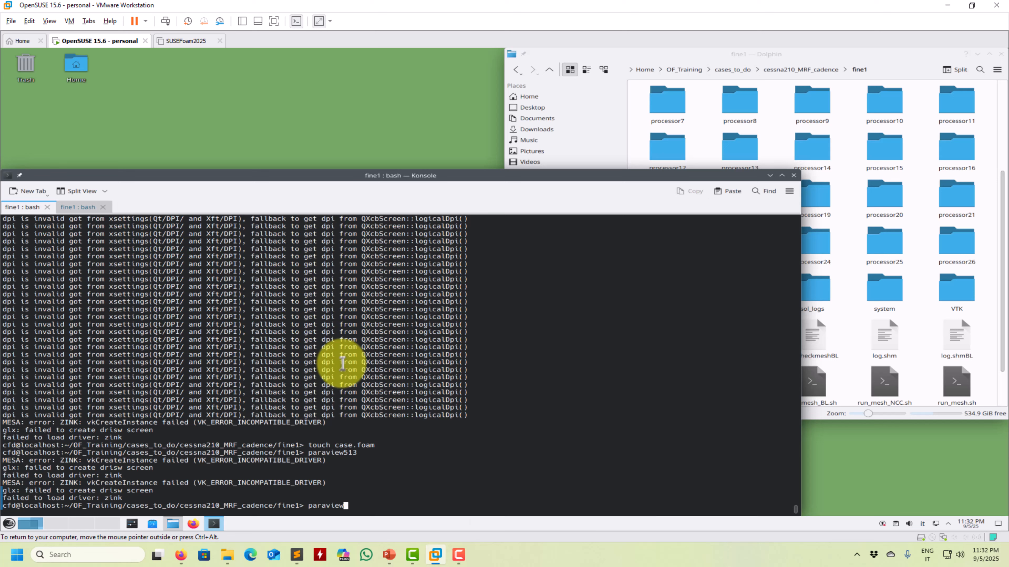
text(600)
key(Return)
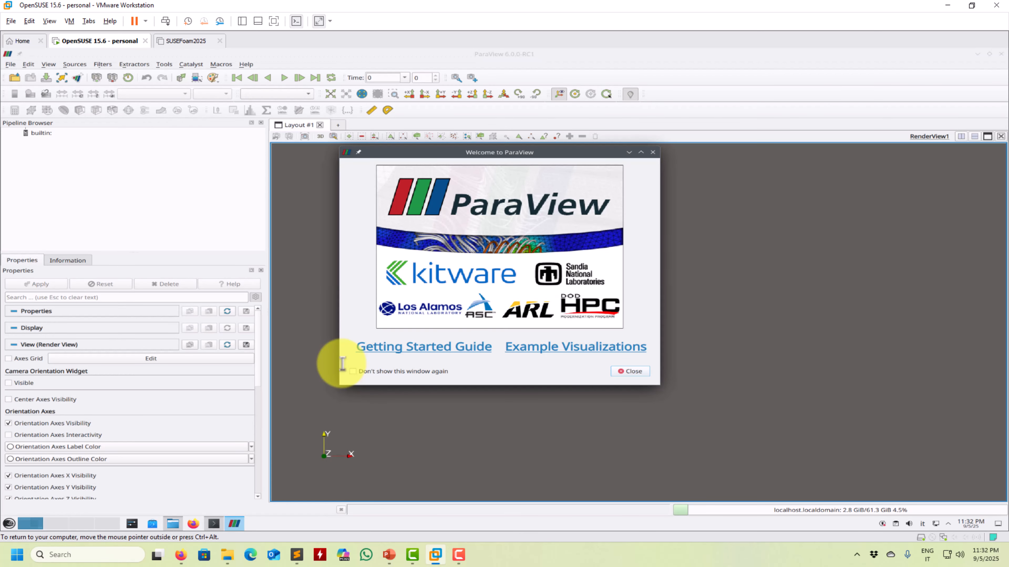
click(631, 371)
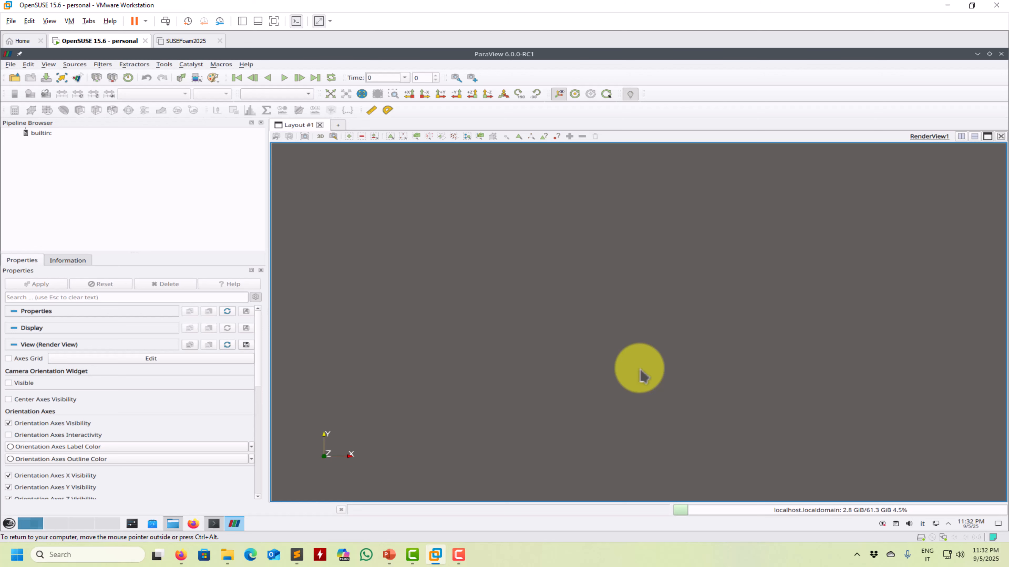
Step: Load case.foam from the fine1 folder as a reconstructed case with only internalMesh enabled, and close ParaView
click(15, 77)
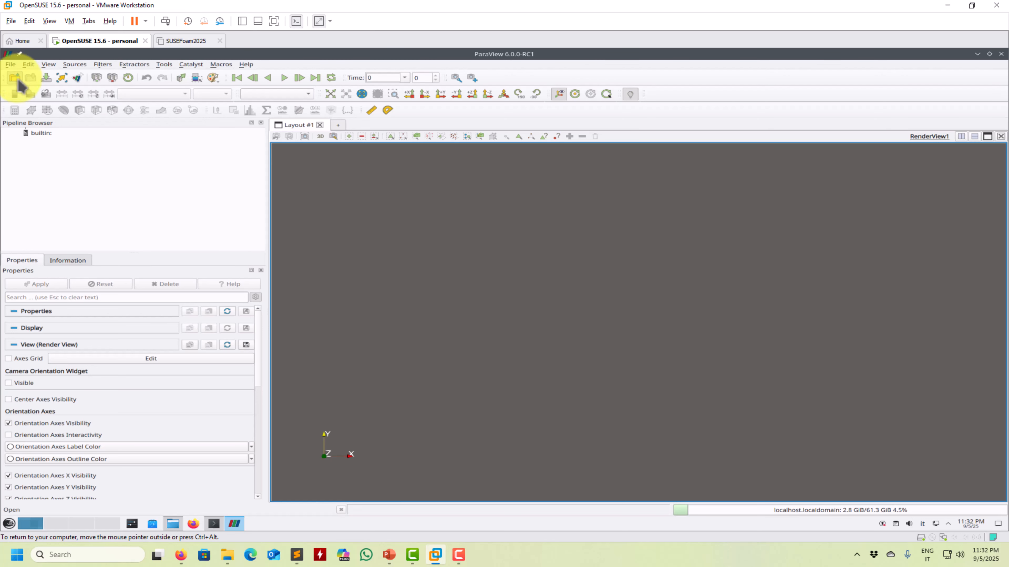
double_click(445, 267)
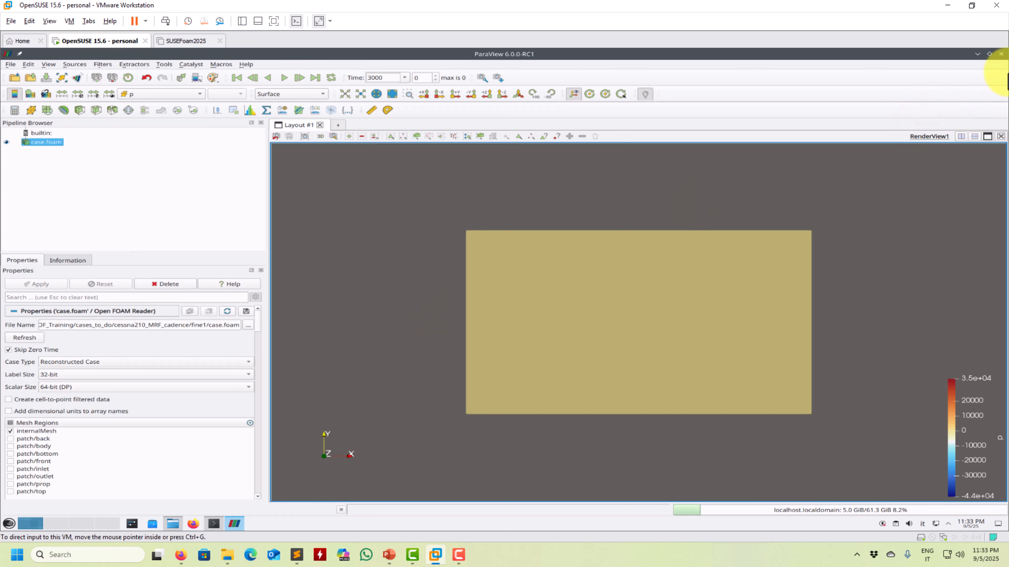
click(1001, 56)
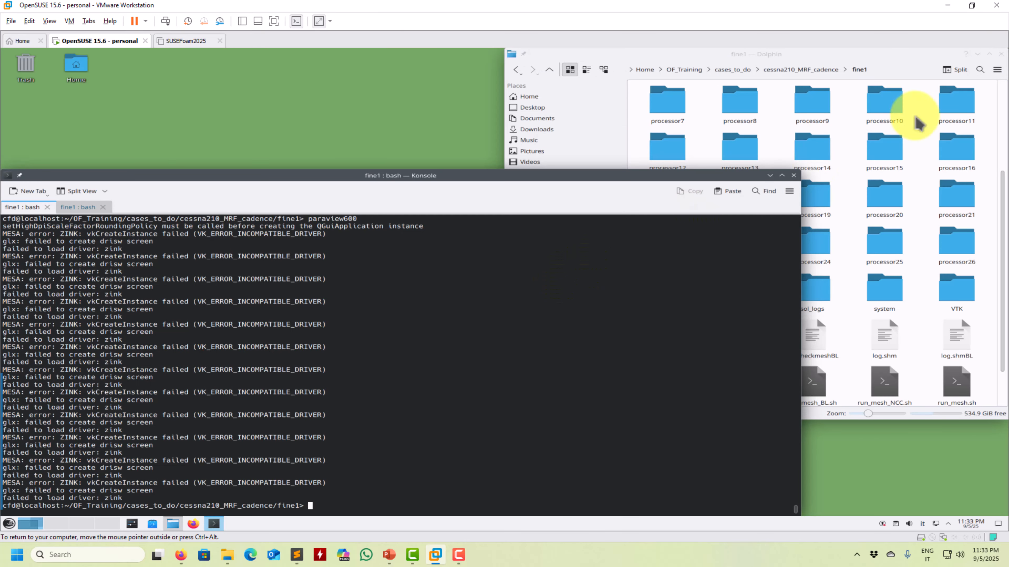
Step: Look over the fine1 case folder and list the available foamTo conversion utilities in the terminal through command completion
click(896, 56)
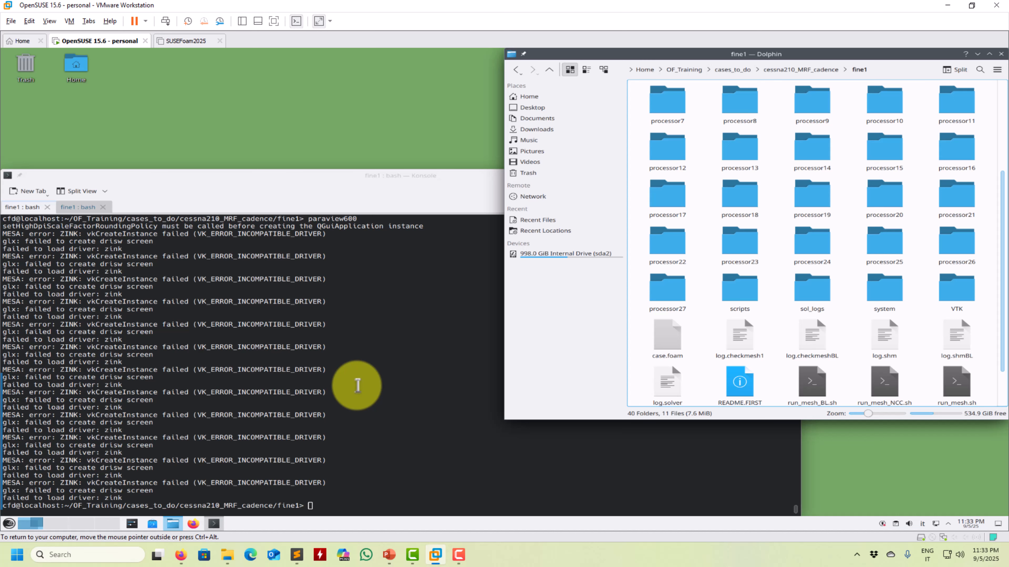
click(357, 385)
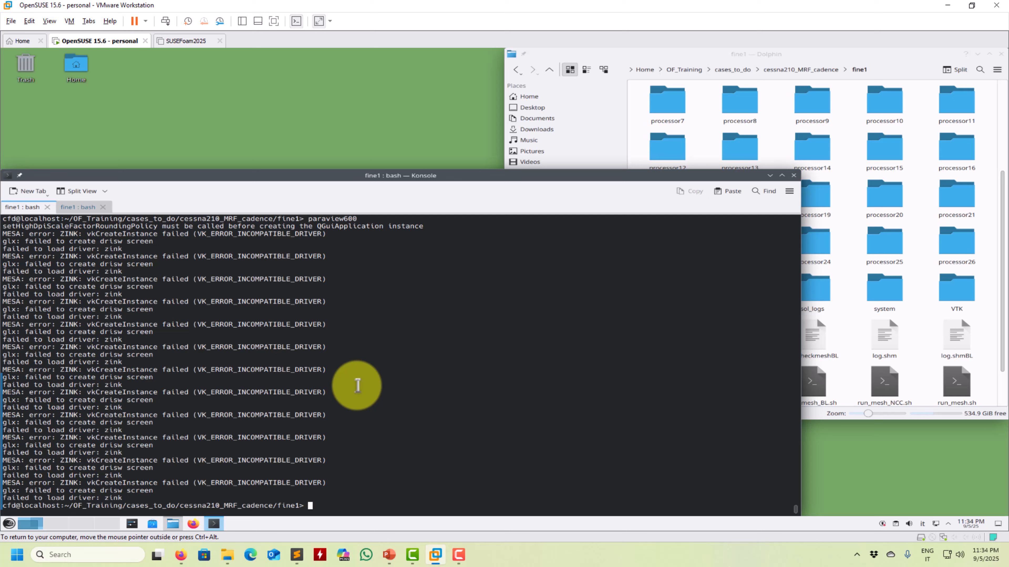
text(foamTo)
key(Tab)
key(Tab)
key(Tab)
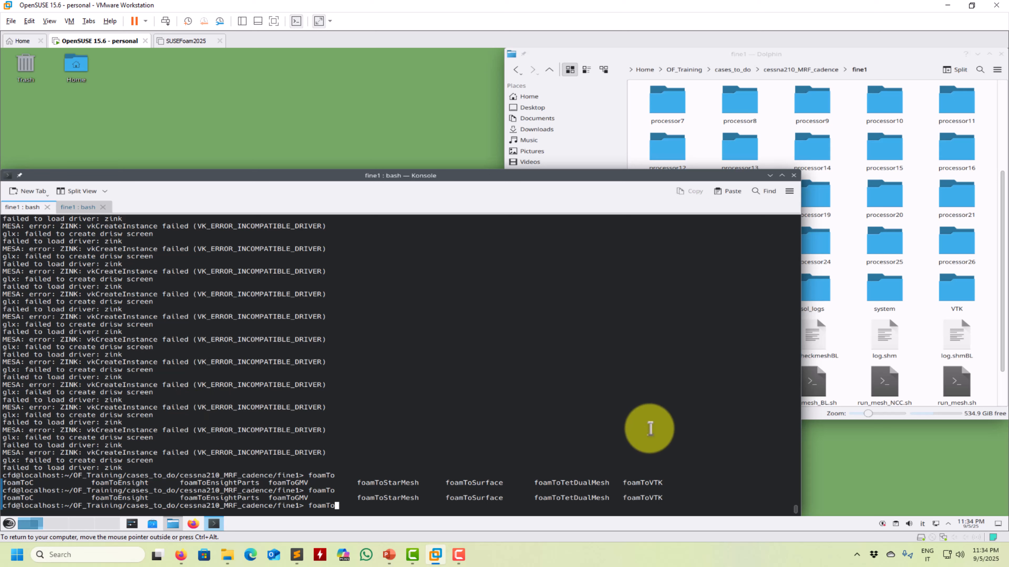
Step: Clear the unfinished foamTo command, launch ParaView 5.13 with the paraview513 command, and dismiss the welcome window
text(paravi)
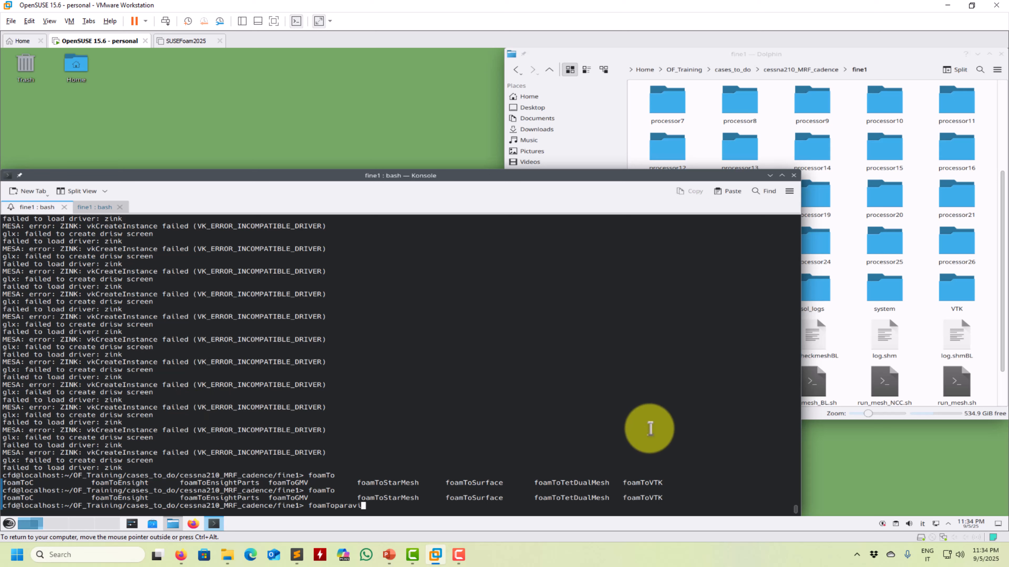
key(BackSpace)
key(BackSpace)
key(BackSpace)
key(BackSpace)
key(BackSpace)
key(BackSpace)
key(BackSpace)
key(BackSpace)
key(BackSpace)
key(BackSpace)
key(BackSpace)
text(para)
key(Tab)
text(view513)
key(Return)
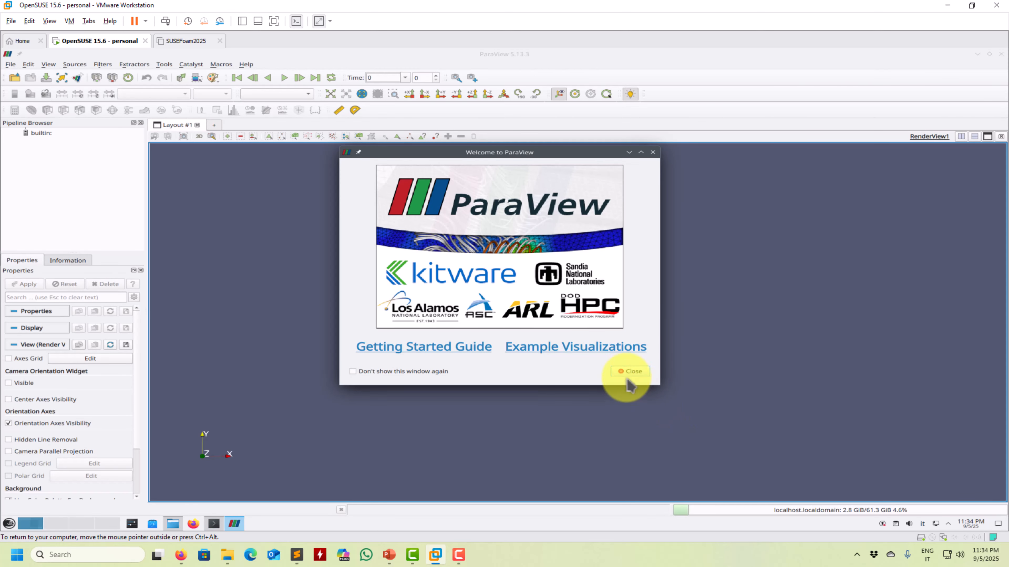
click(634, 370)
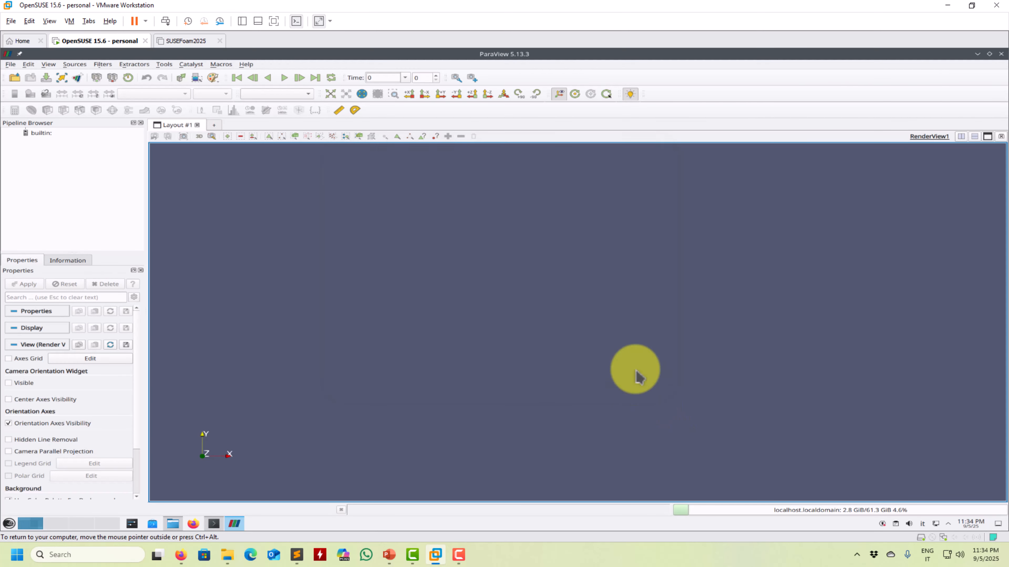
Step: Load the fine1.case dataset from the EnSight folder with all cell arrays enabled, and review the domain and its arrays
click(14, 78)
double_click(413, 200)
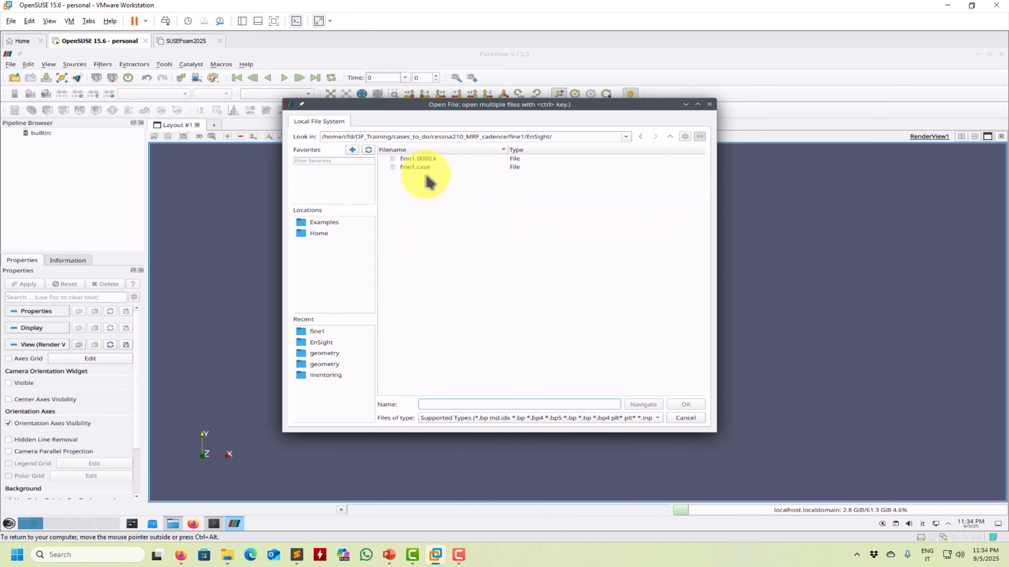
double_click(417, 167)
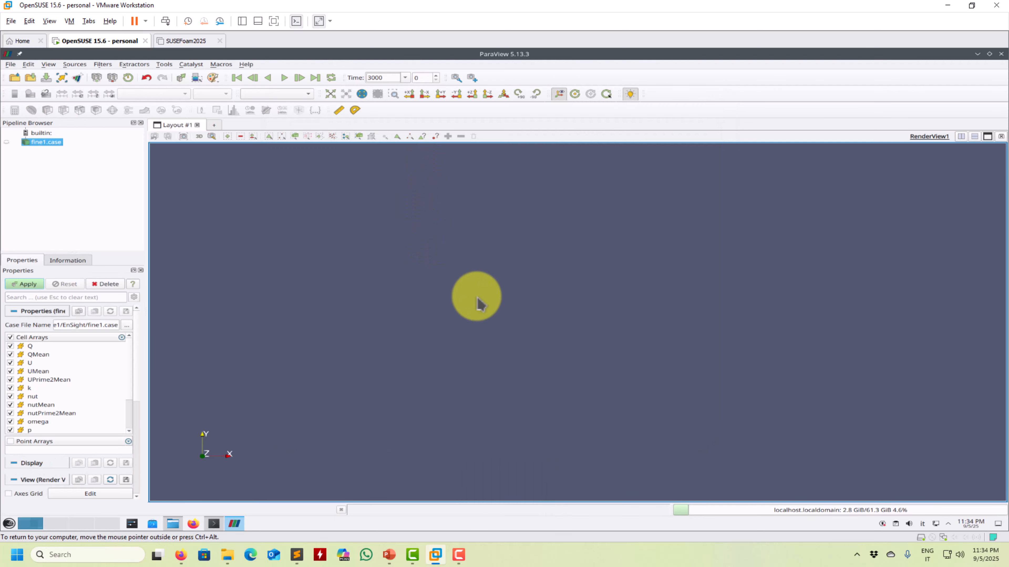
click(26, 284)
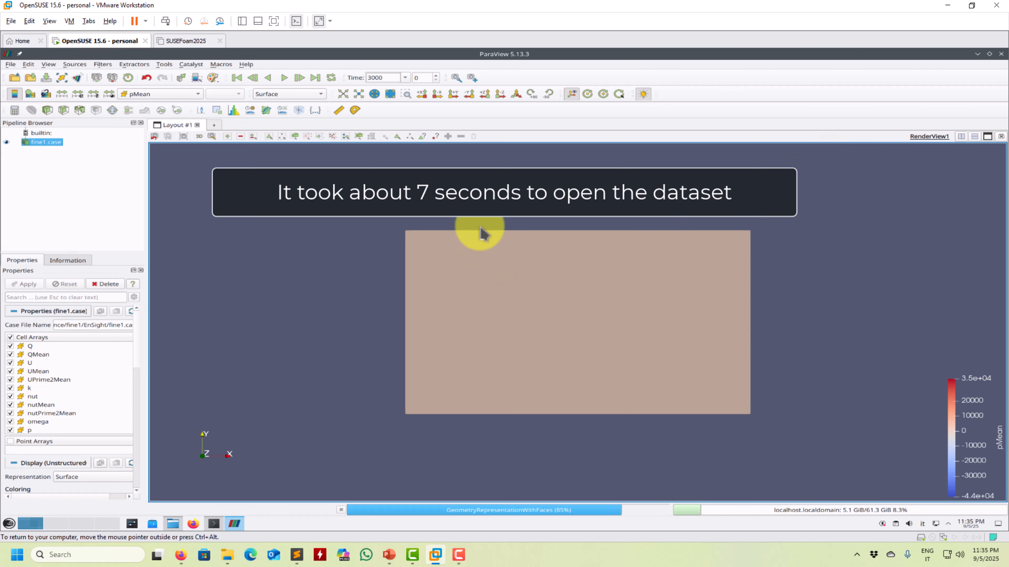
drag(479, 232, 65, 375)
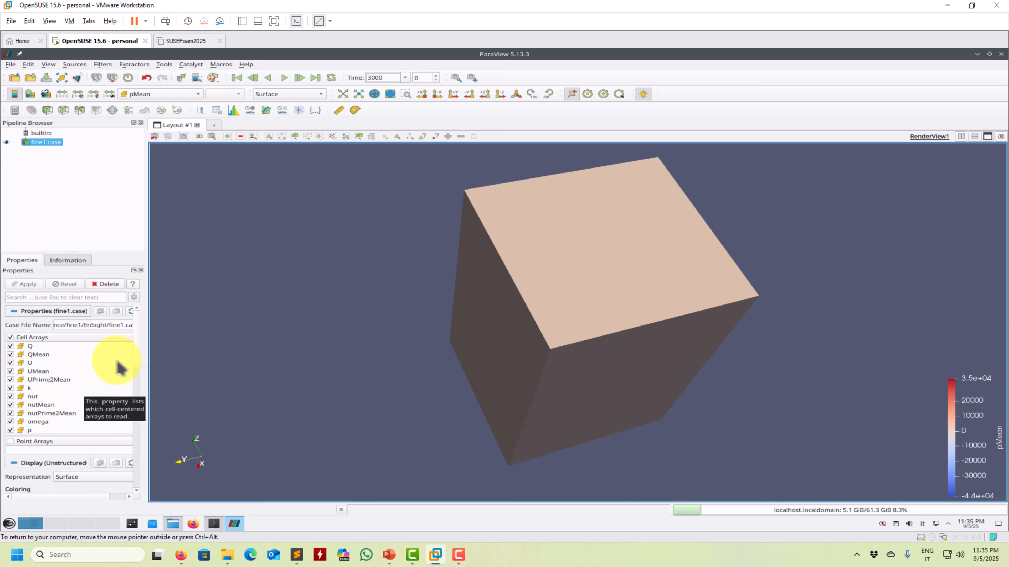
scroll(141, 370, down, 2)
scroll(141, 360, up, 2)
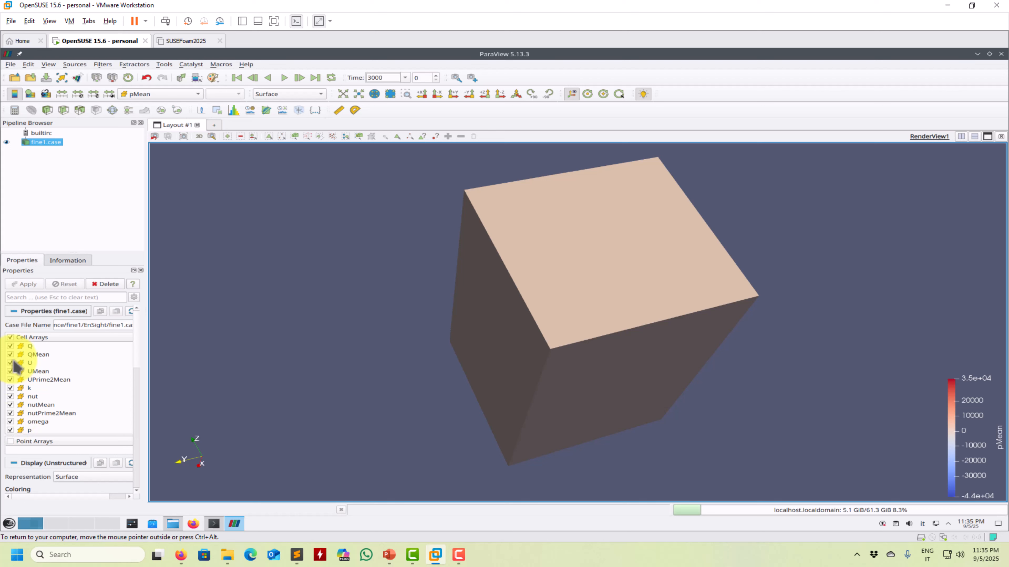
key(Num_Lock)
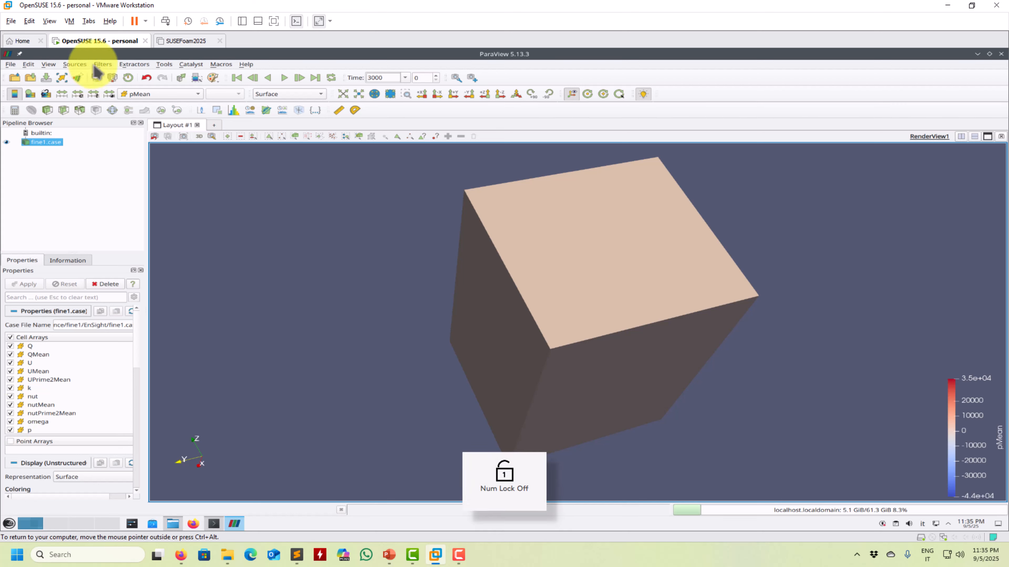
Step: Apply an Extract Block filter to fine1.case for the internalMesh block and hide the original dataset
click(102, 64)
mouse_move(117, 99)
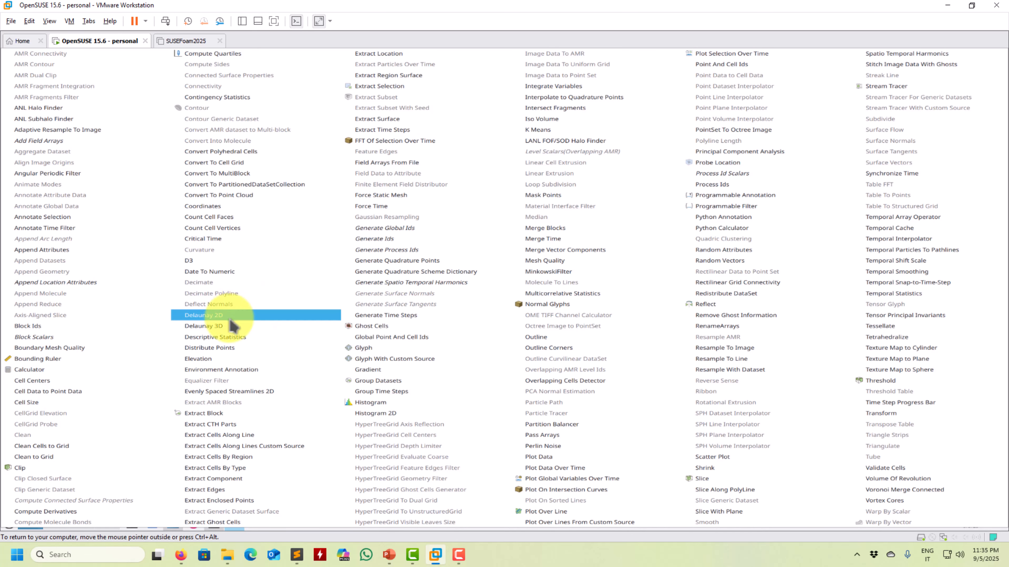
click(210, 413)
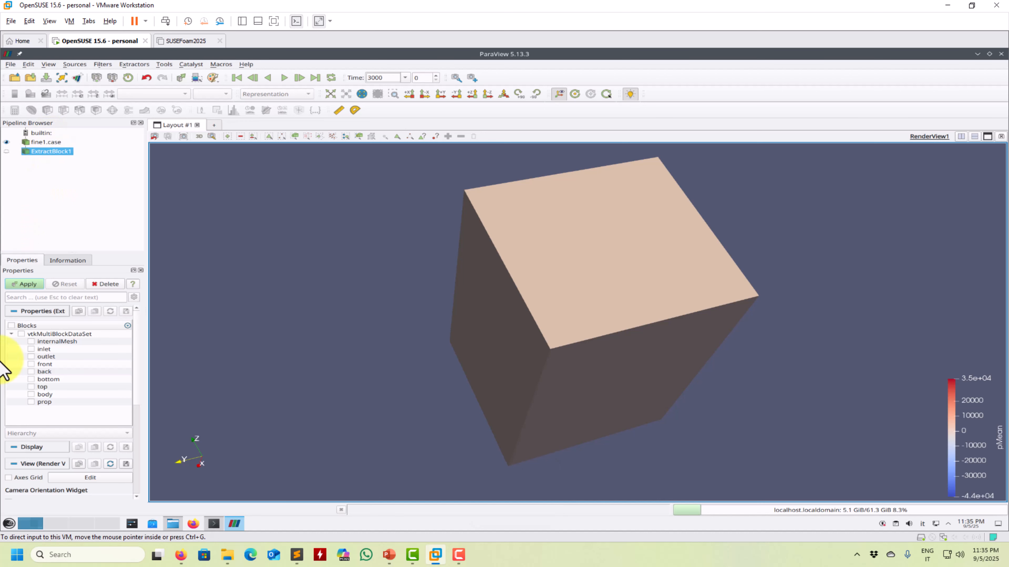
click(31, 341)
click(24, 284)
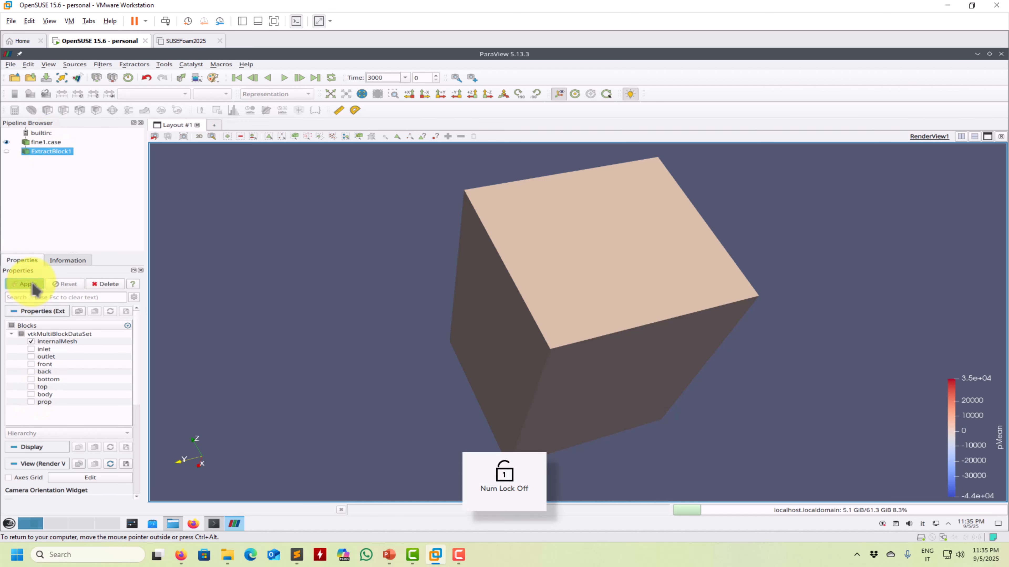
click(56, 143)
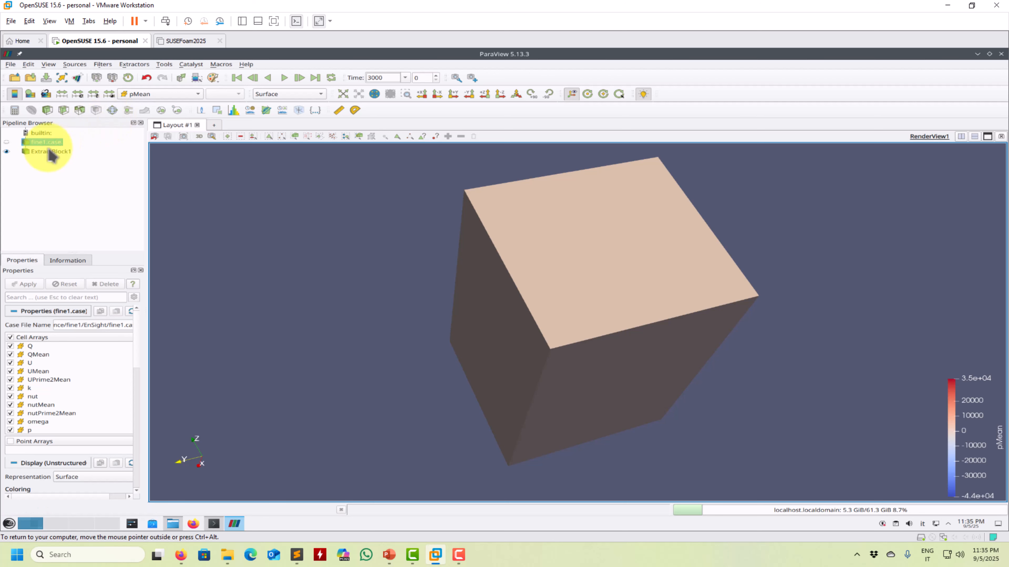
Step: Slice the extracted internalMesh with an X-normal plane at origin 20, 0, 0
click(64, 110)
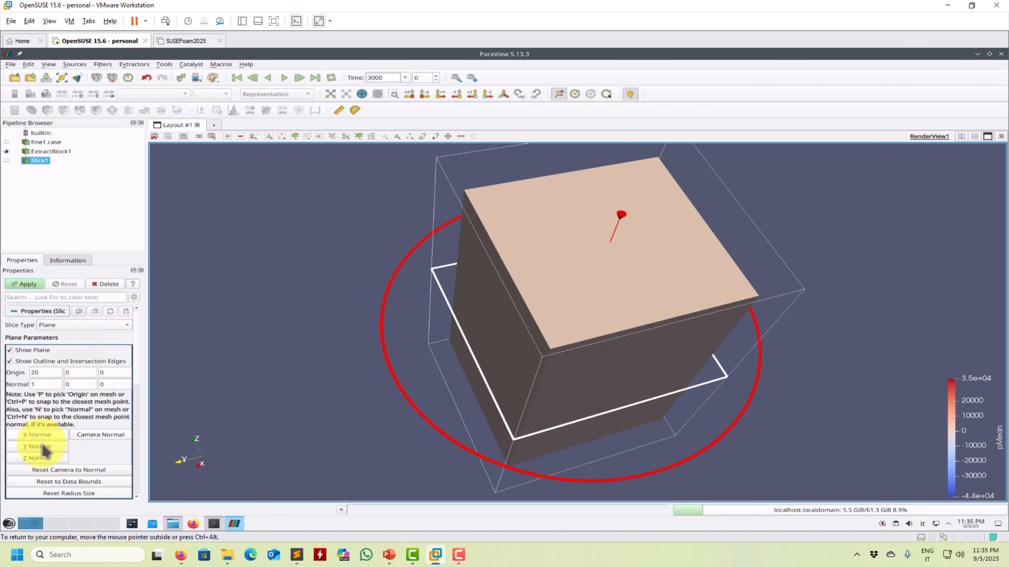
click(23, 284)
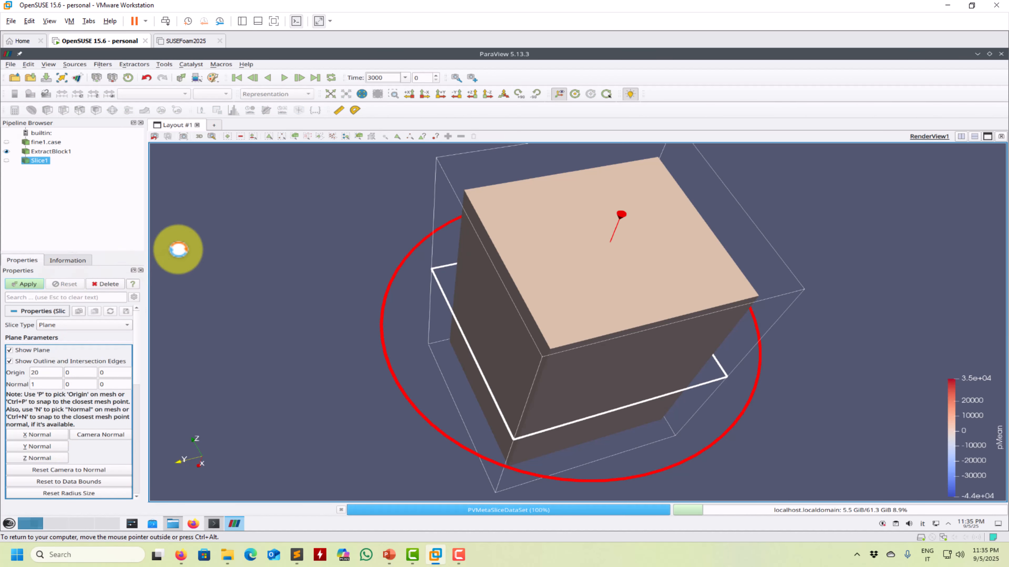
key(Num_Lock)
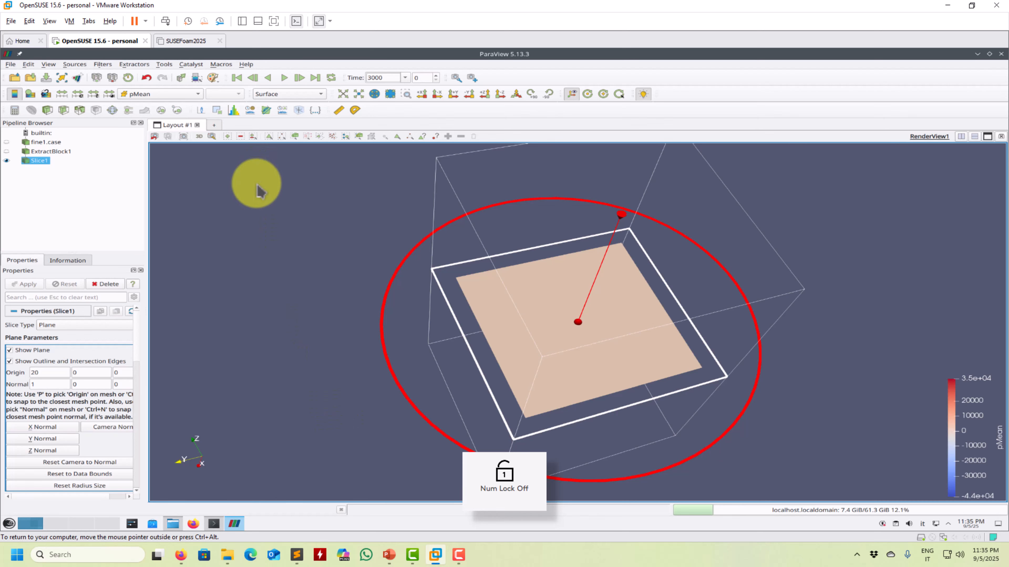
drag(254, 180, 224, 215)
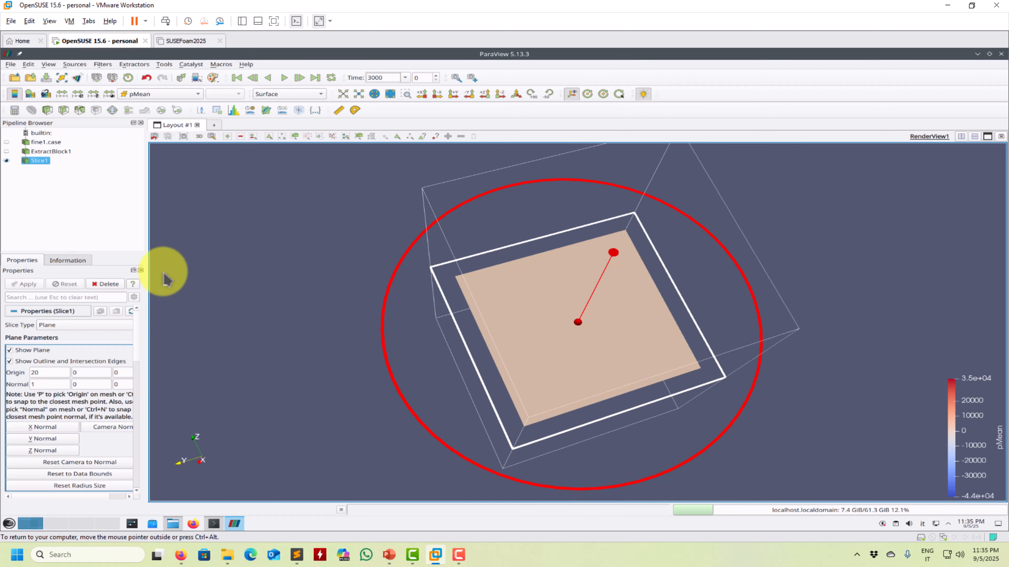
Step: Extract the body and prop blocks from fine1.case to show the aircraft together with the slice
click(46, 142)
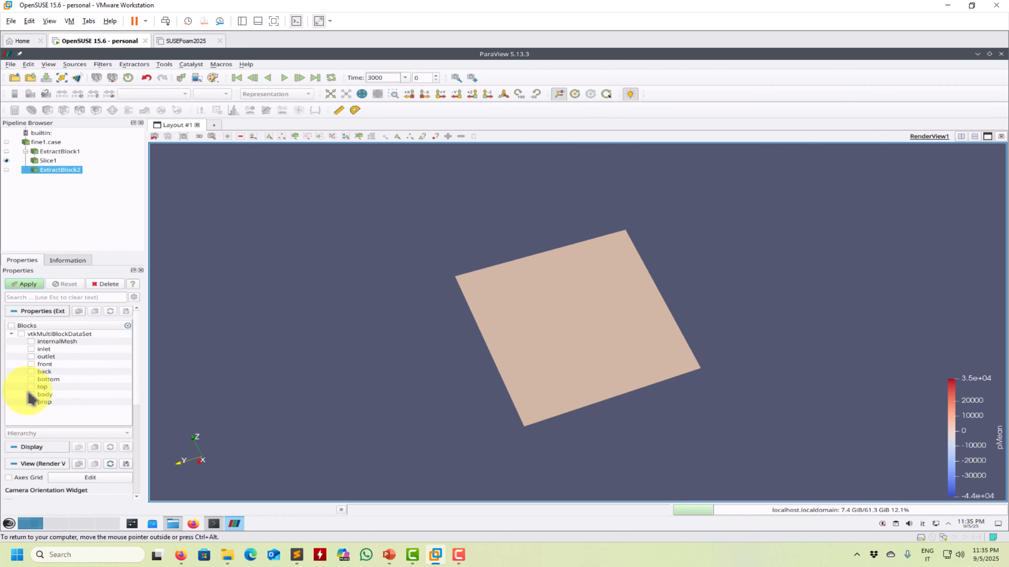
click(31, 402)
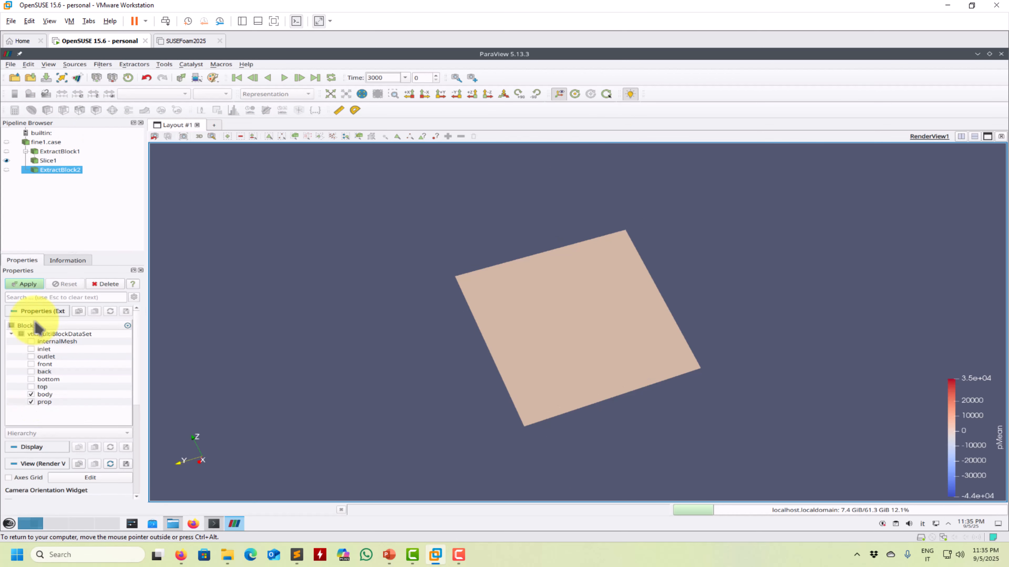
click(24, 284)
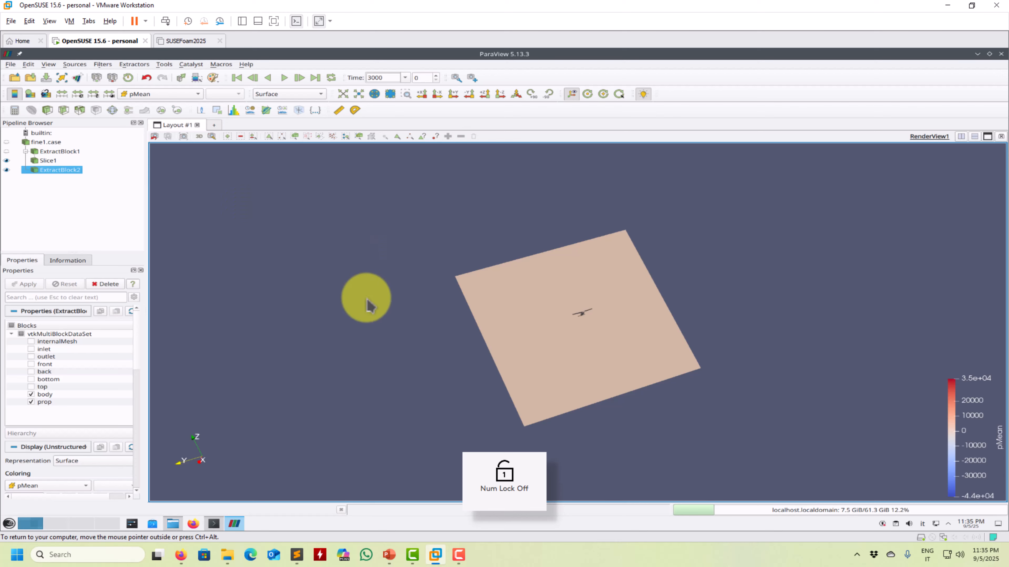
drag(360, 299, 300, 342)
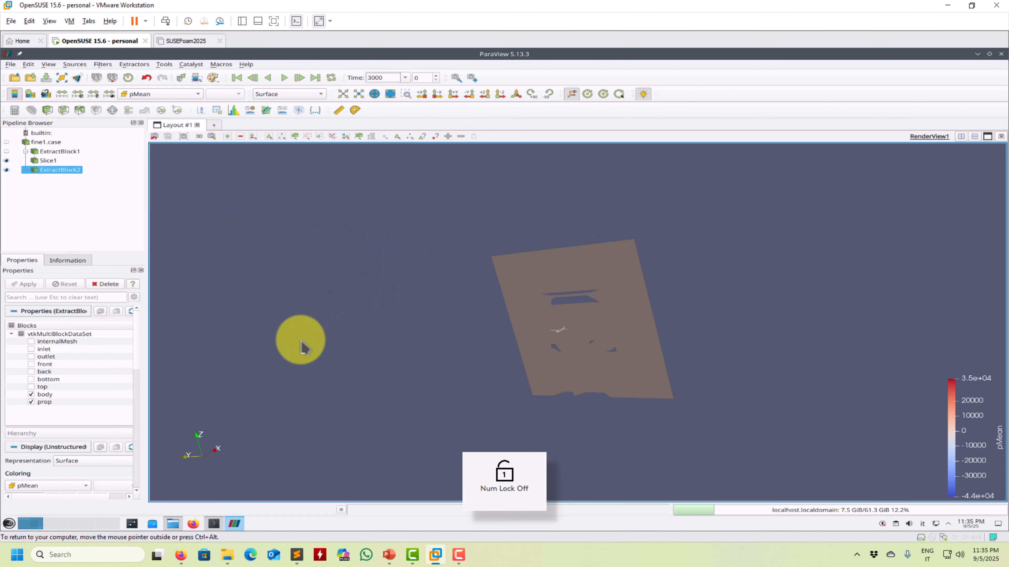
Step: Close ParaView 5.13 and start ParaView 6.0 from the terminal with the paraview600 command
click(1001, 53)
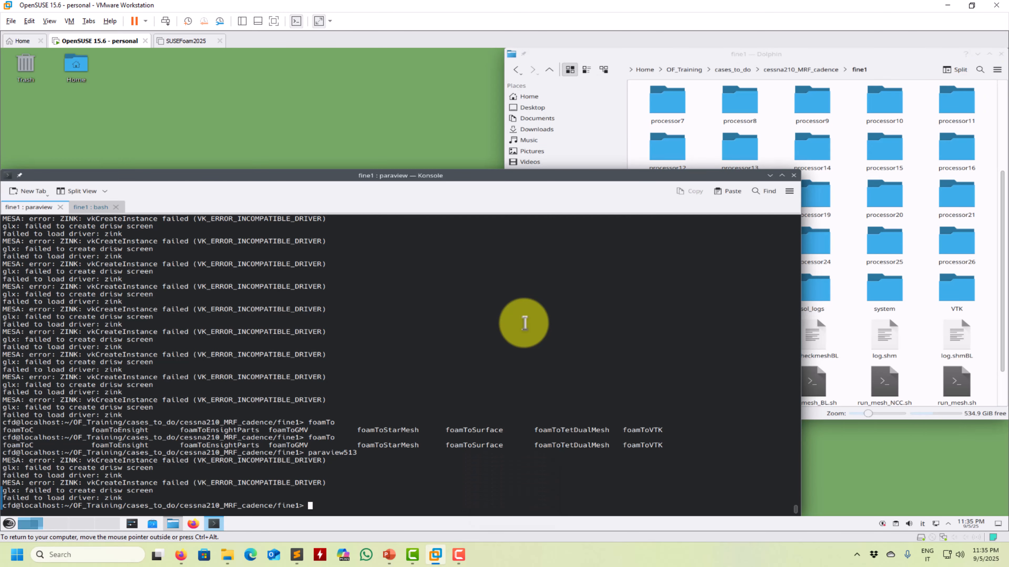
key(Up)
key(BackSpace)
key(BackSpace)
key(BackSpace)
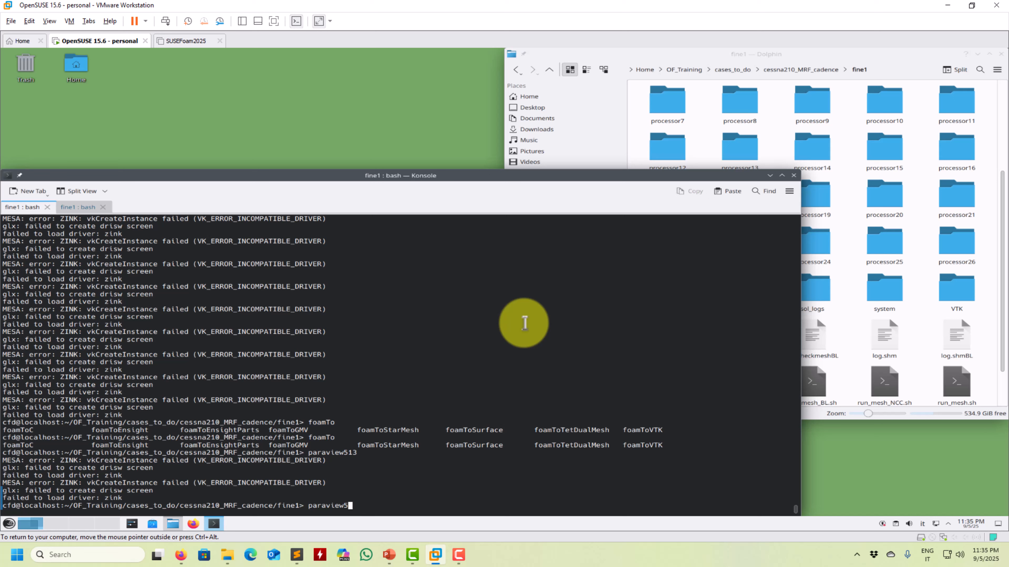
text(600)
key(Return)
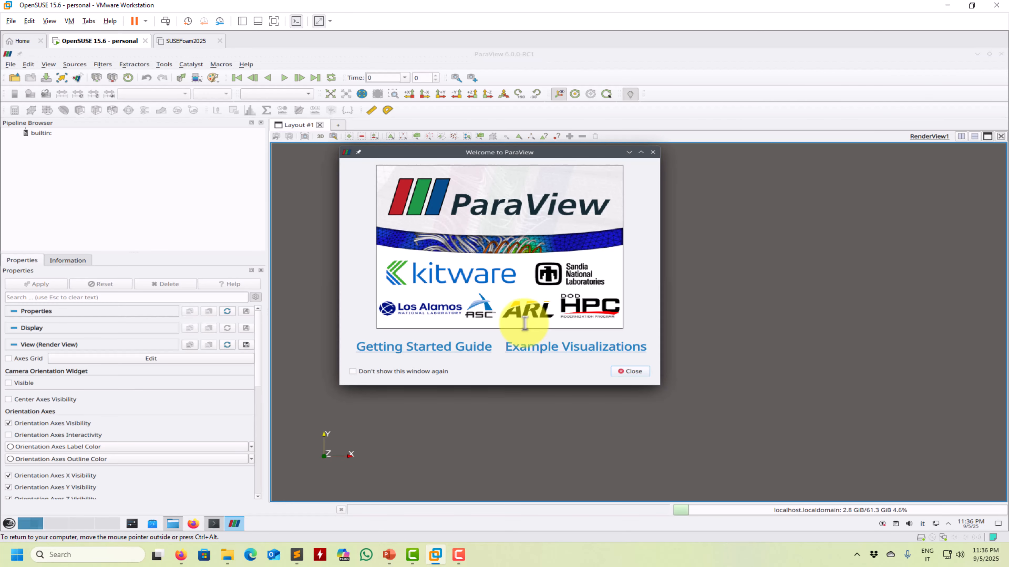
Step: Dismiss the welcome window and load fine1.case from the EnSight folder inside the fine1 case directory
click(630, 371)
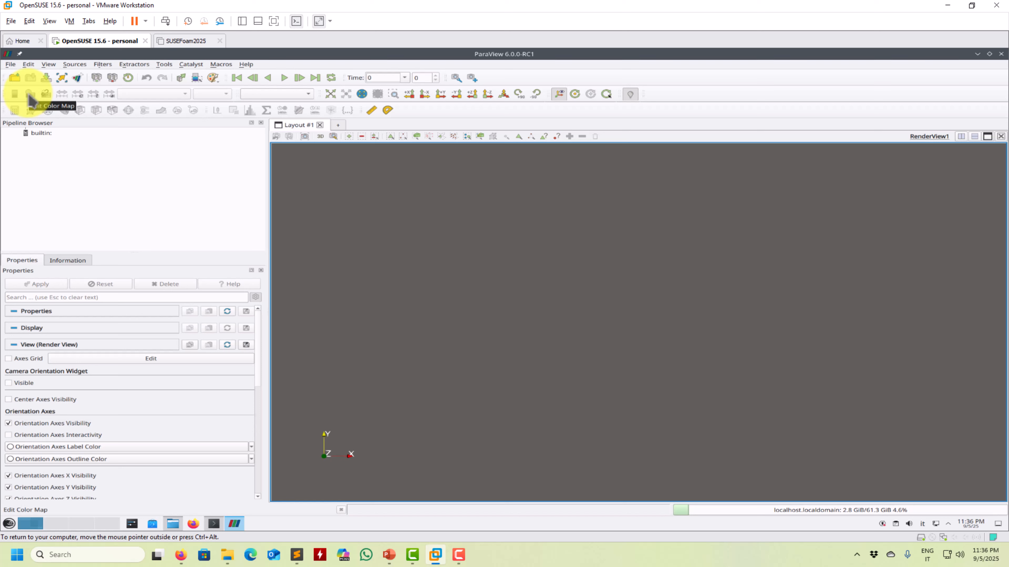
click(18, 80)
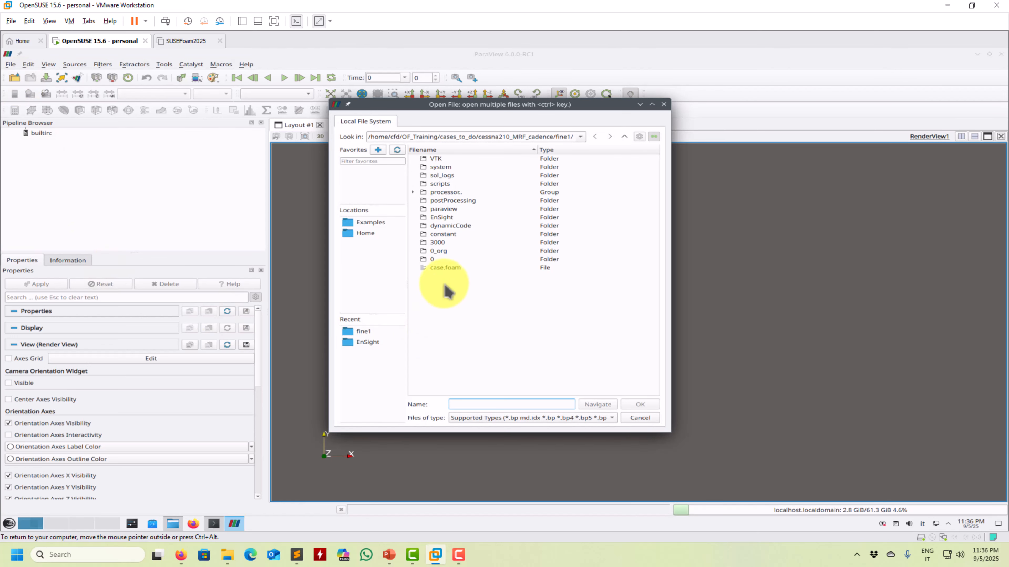
click(452, 267)
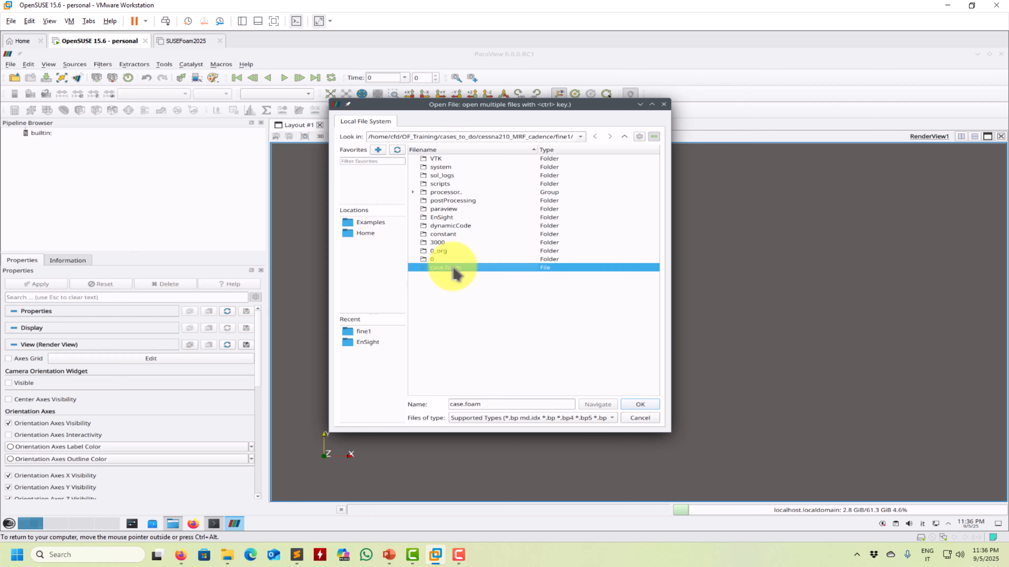
double_click(446, 217)
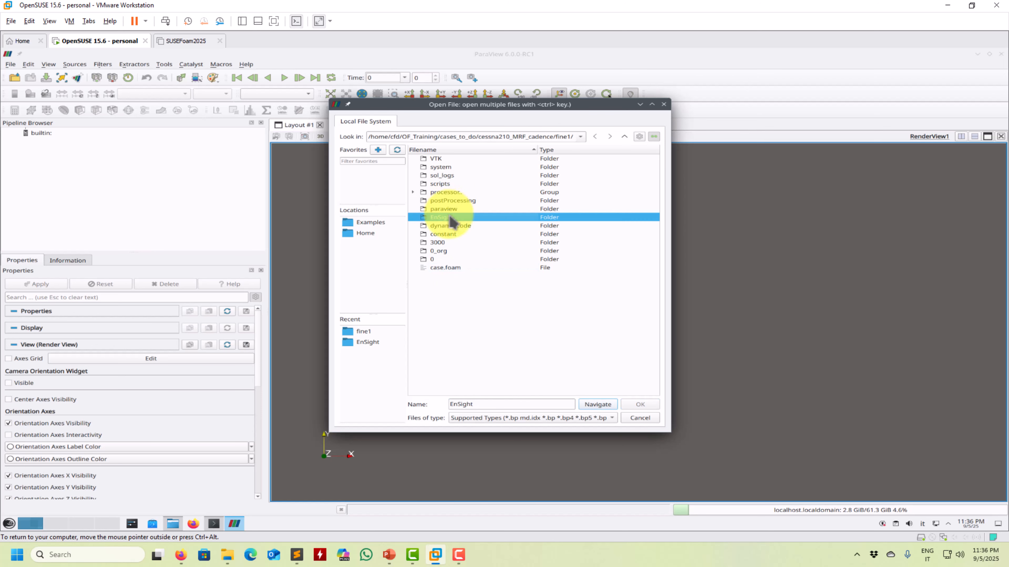
click(452, 159)
double_click(452, 161)
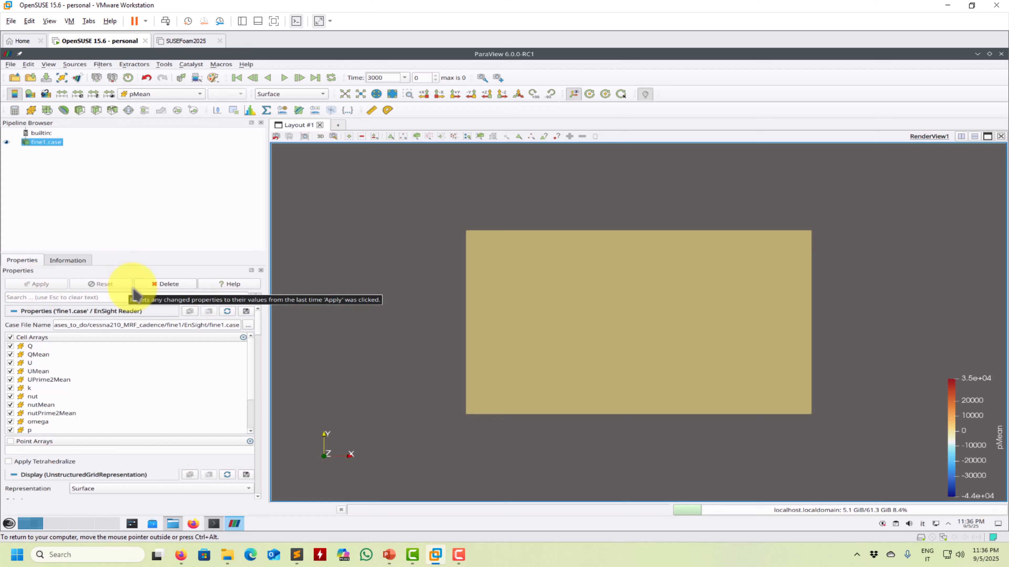
Step: Inspect the loaded fine1.case domain from several angles, and close ParaView 6.0
drag(461, 282, 545, 296)
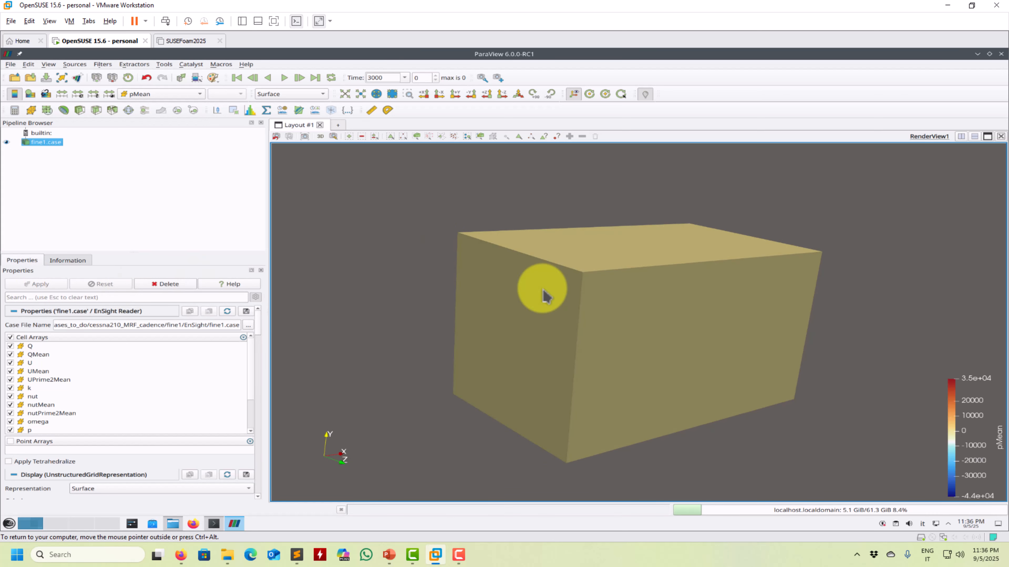
right_drag(543, 289, 525, 311)
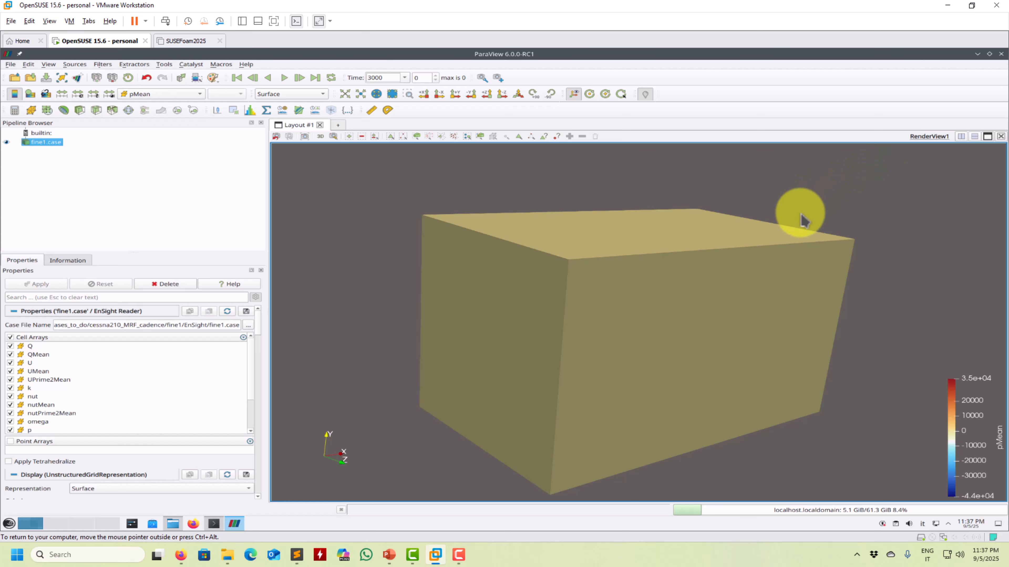
drag(484, 297, 512, 272)
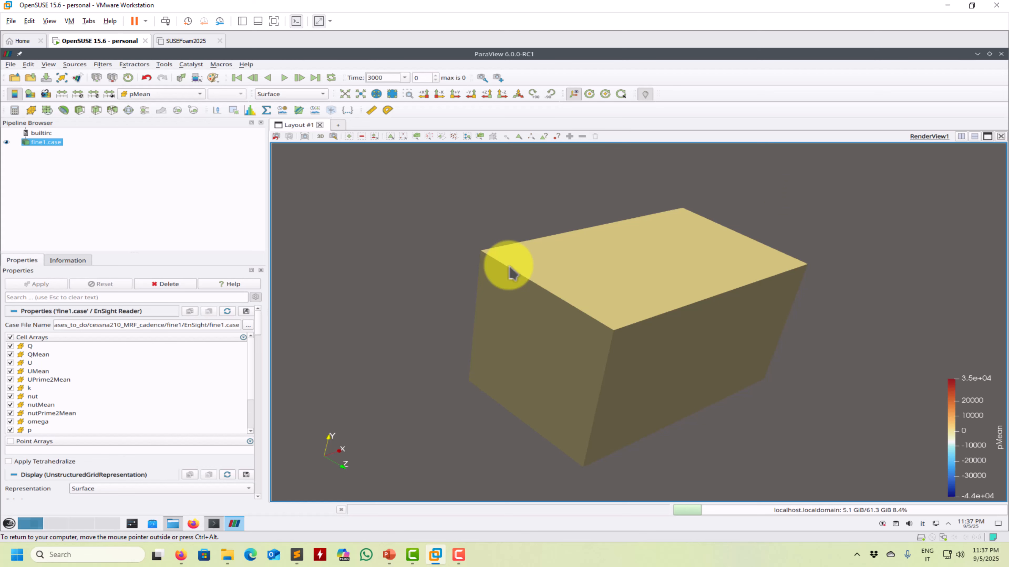
click(1001, 54)
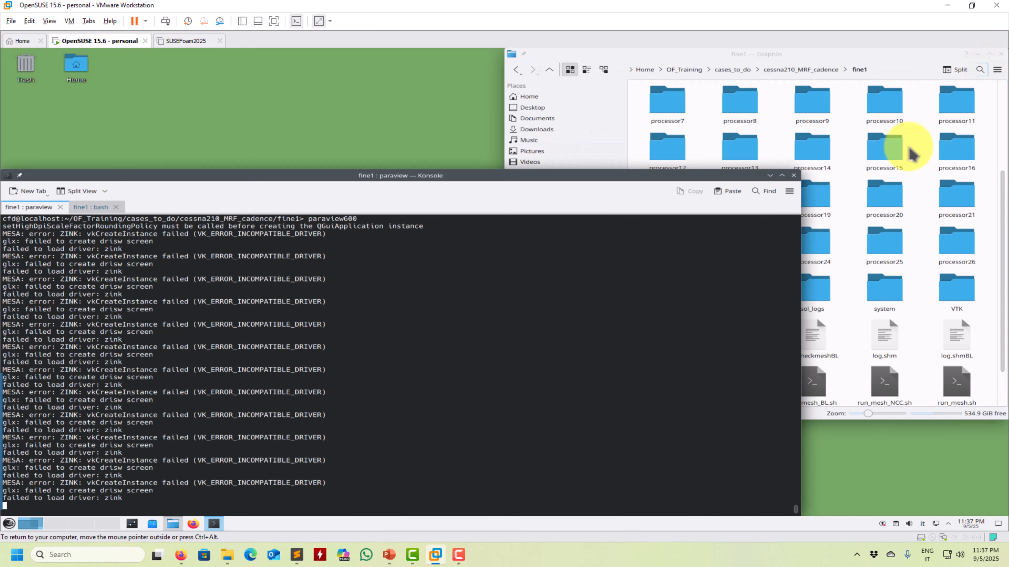